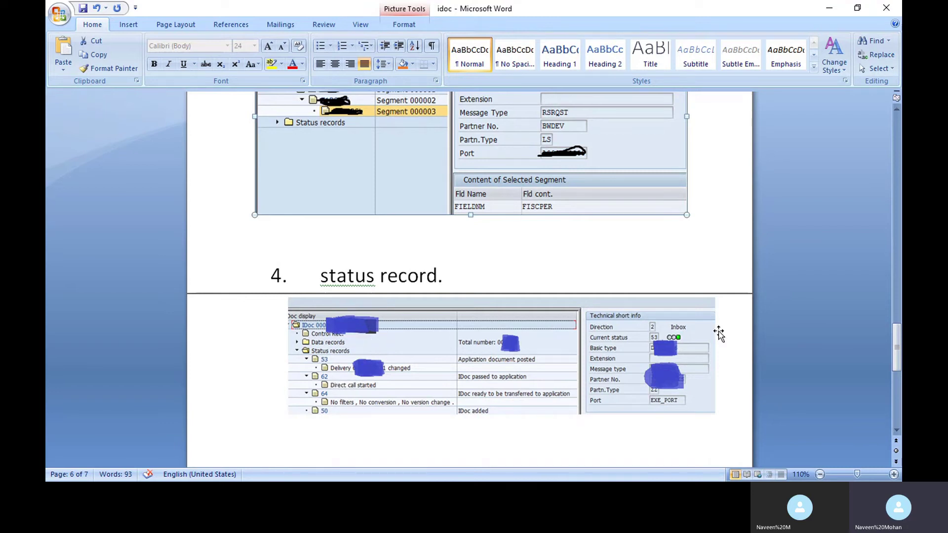
Add the table name EDIDC after the "1.control record" heading in the document.
drag(896, 346, 897, 335)
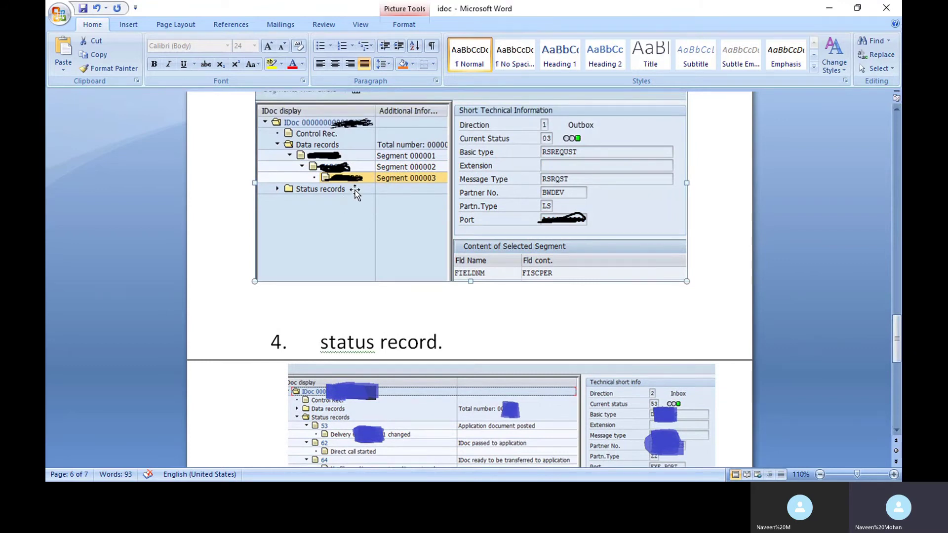
drag(897, 321, 896, 336)
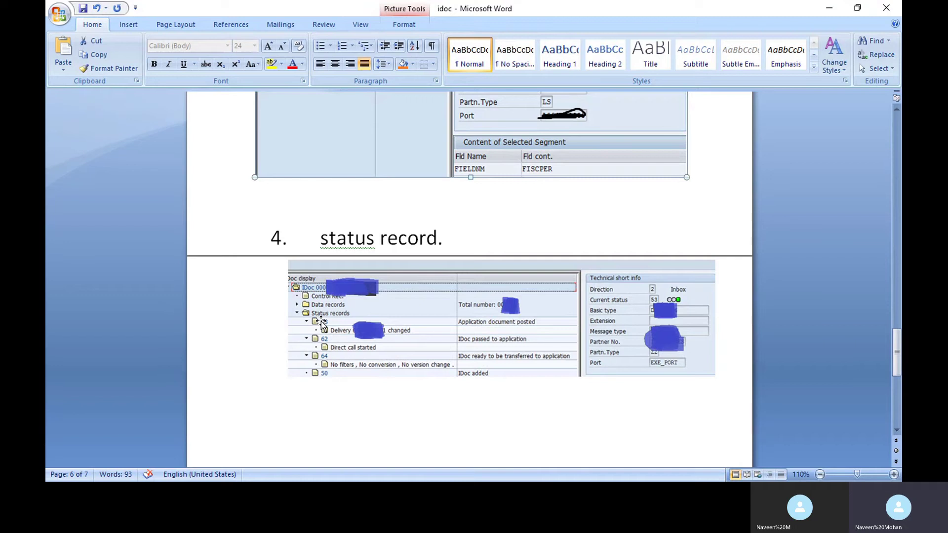
drag(897, 362, 898, 279)
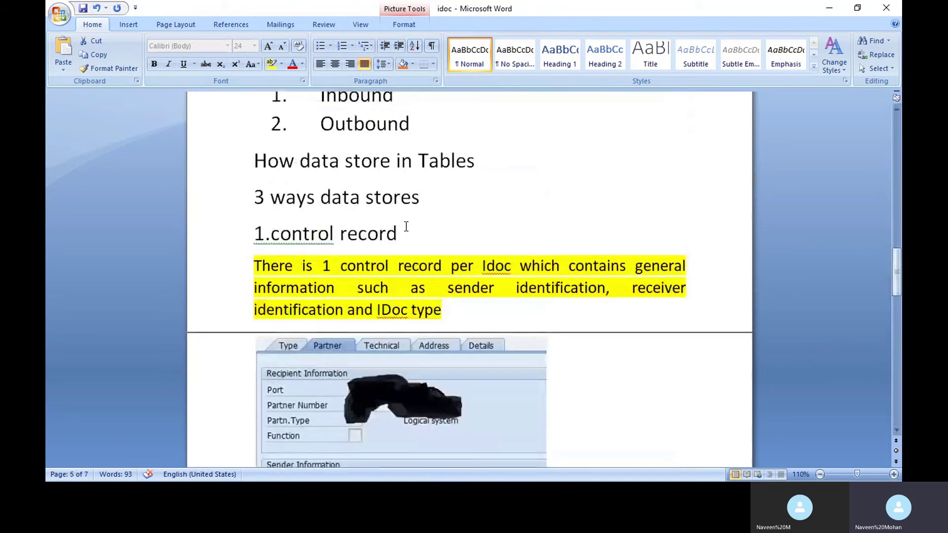
click(408, 230)
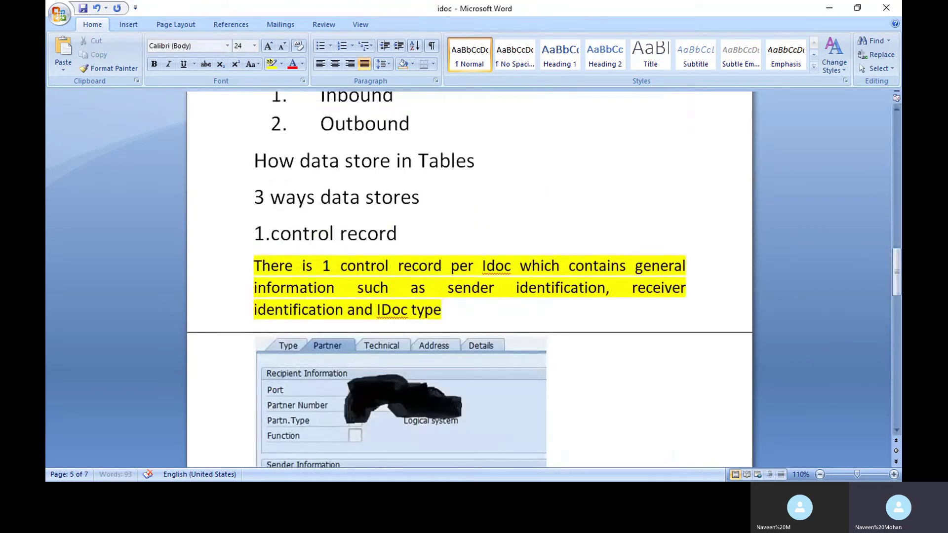
text(edic)
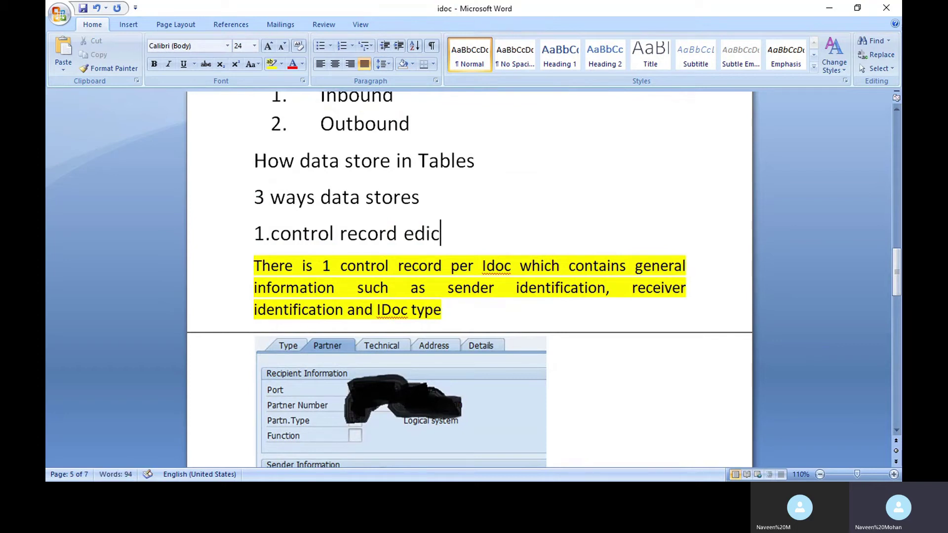
key(BackSpace)
key(BackSpace)
key(BackSpace)
key(BackSpace)
text(EDI DC)
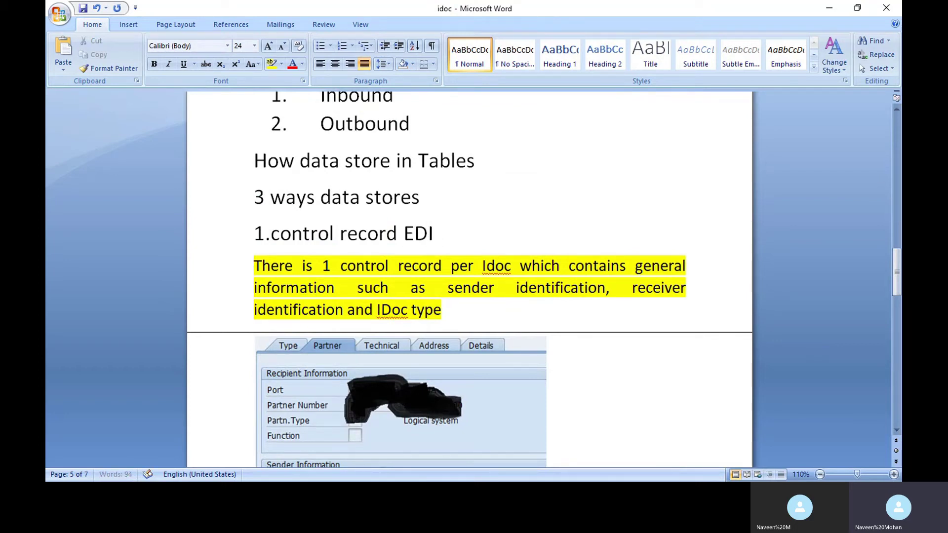
click(439, 233)
key(BackSpace)
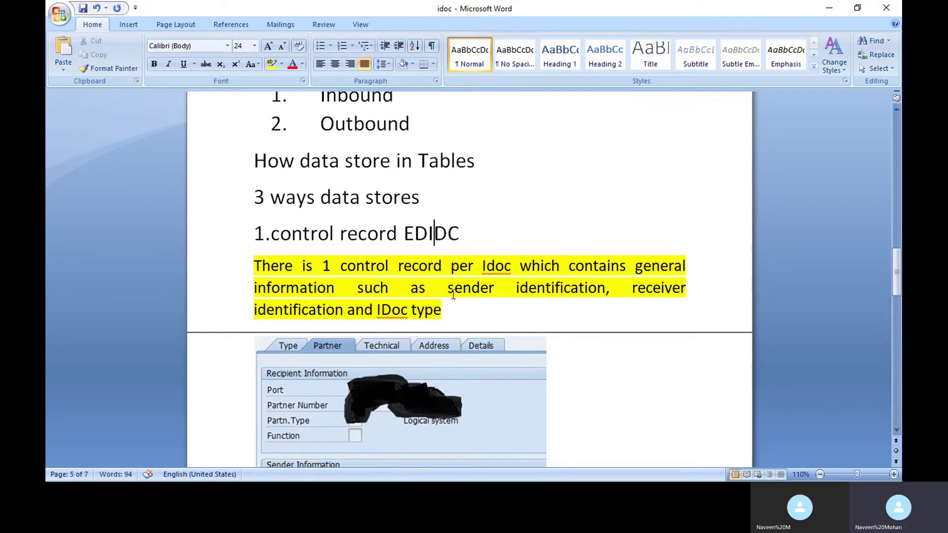
Select the word EDIDC in the control record heading.
click(462, 235)
double_click(462, 235)
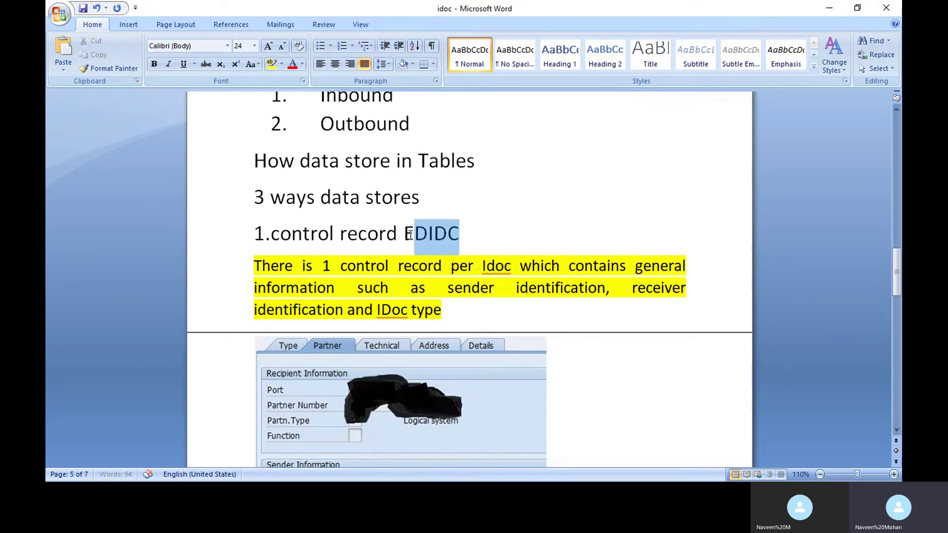
click(461, 236)
drag(462, 232, 404, 233)
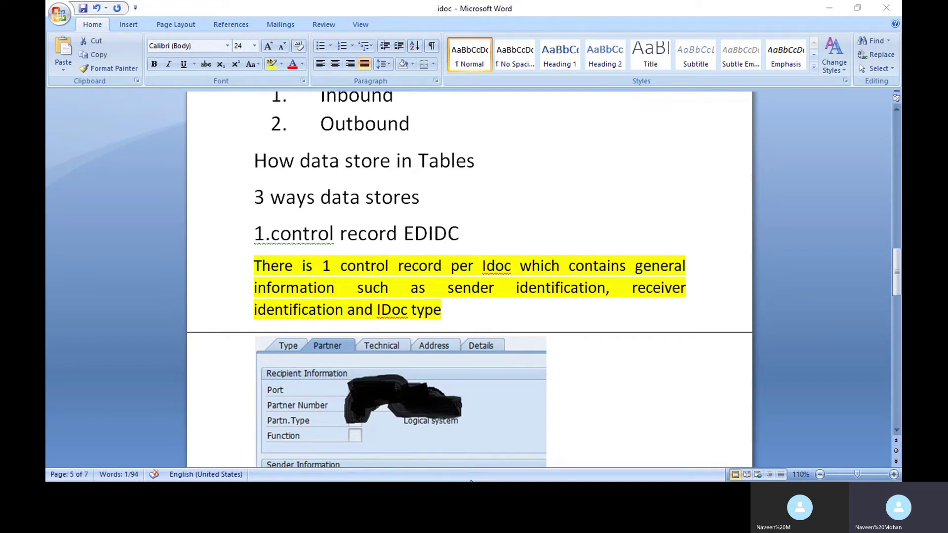
Switch to SAP GUI, try to leave the table EDID4 selection screen and decline the detailed error description.
key(super)
click(243, 473)
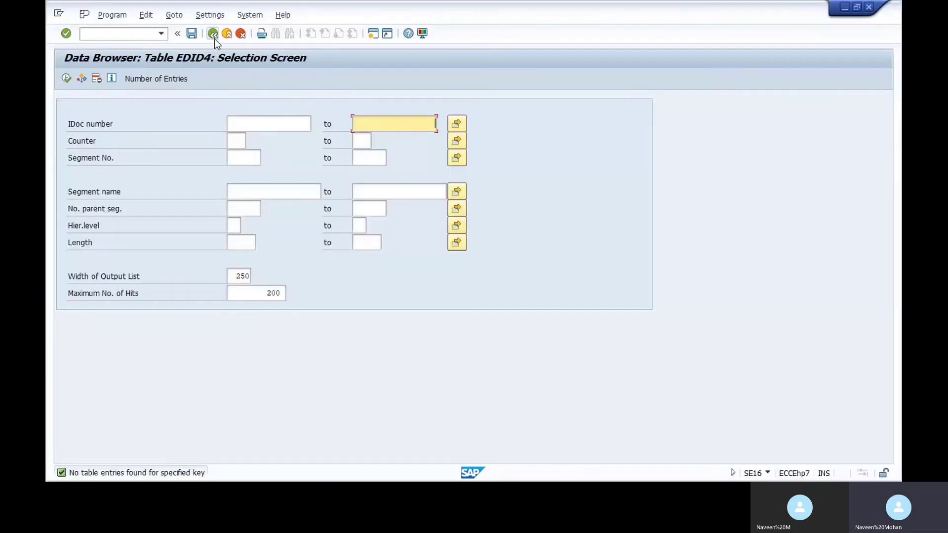
click(213, 33)
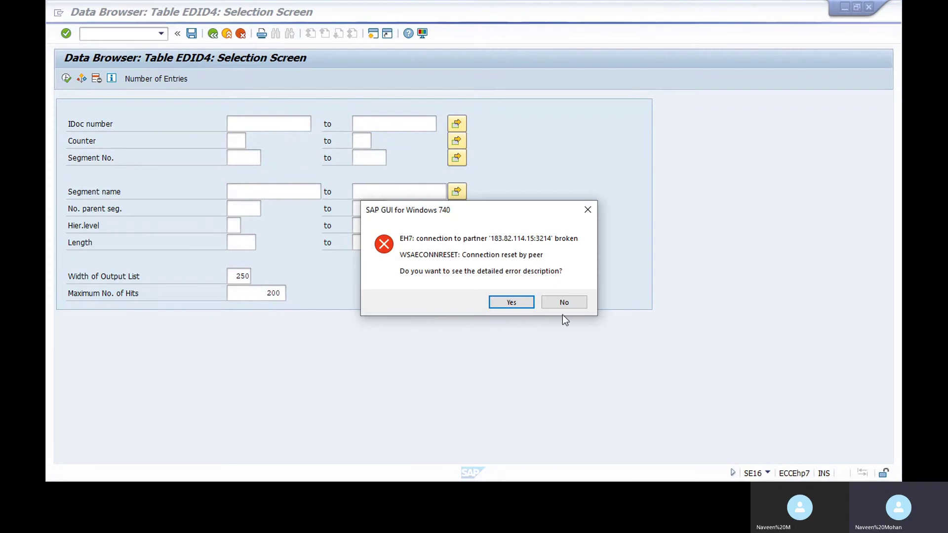
click(564, 303)
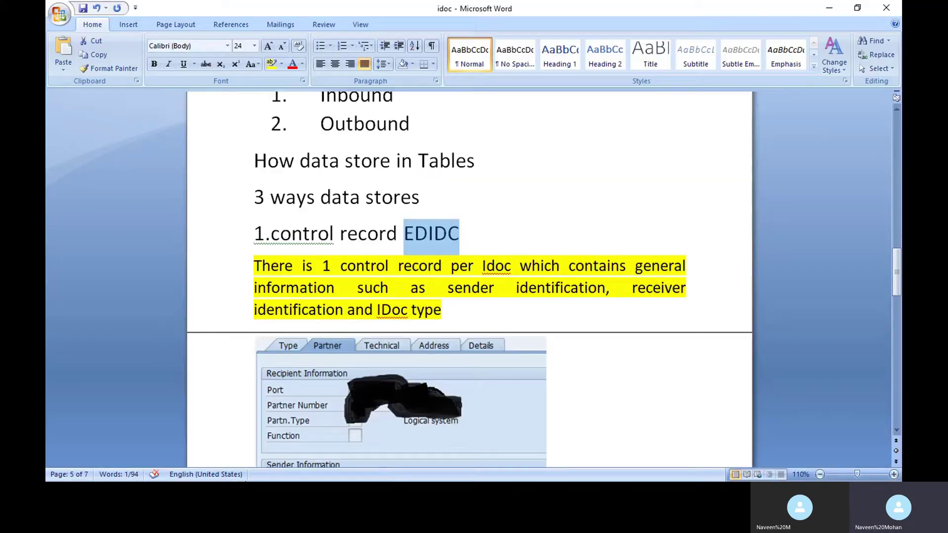
Switch to the SAP Easy Access session and open the IDoc List with transaction WE02.
click(237, 479)
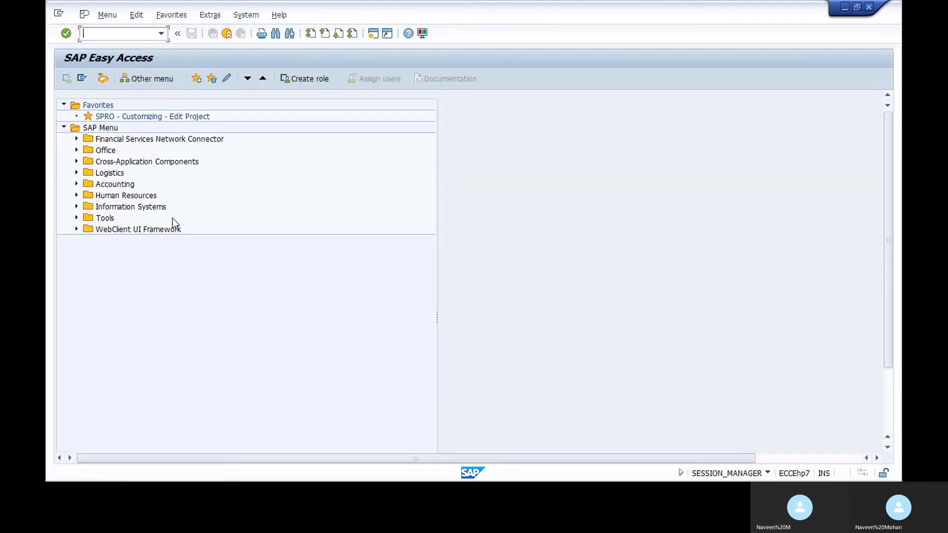
text(we02)
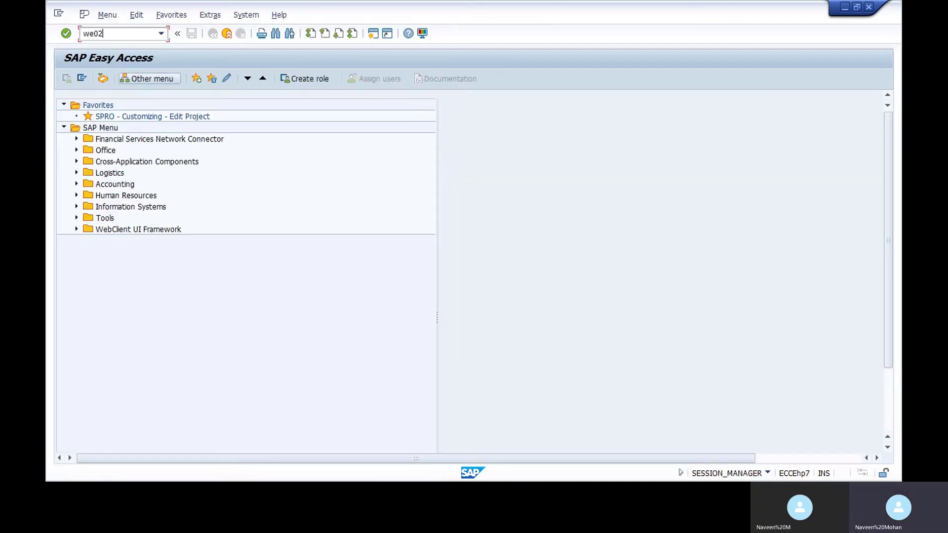
key(Return)
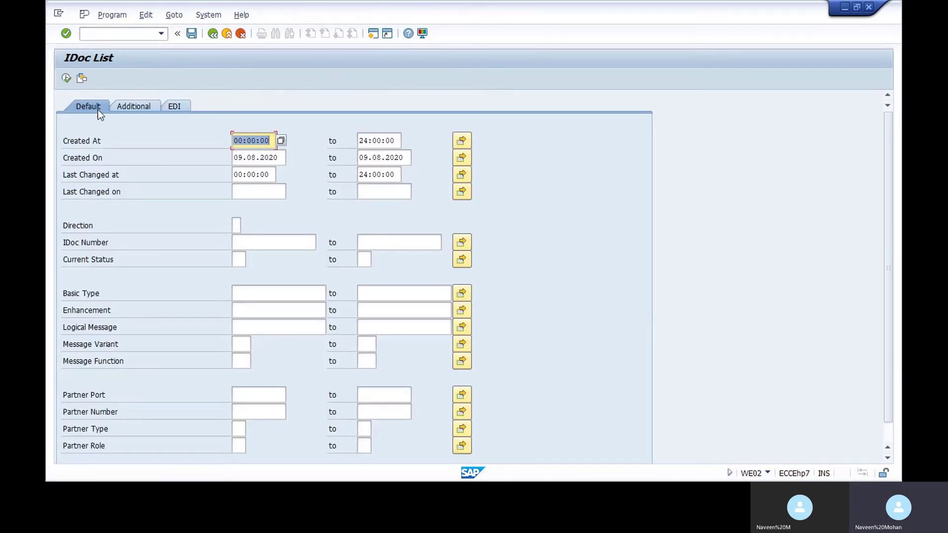
key(Tab)
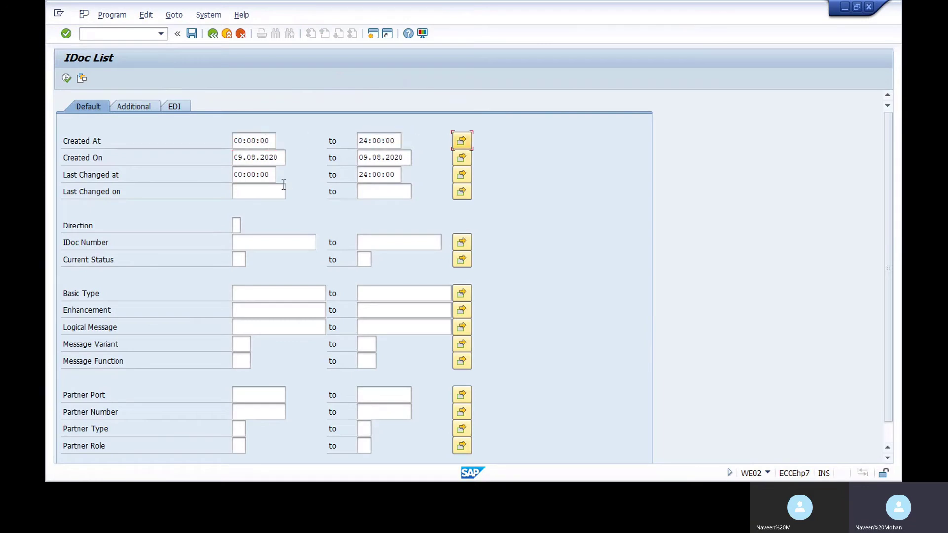
Open the SE16 Data Browser in a new session and bring up the selection screen for table EDIDC.
click(141, 33)
text(/o)
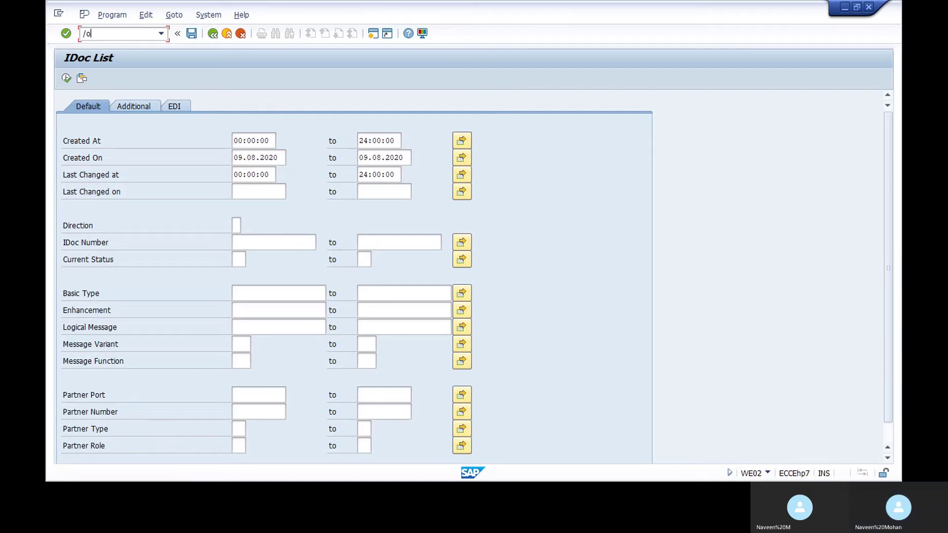
text(we02)
key(Return)
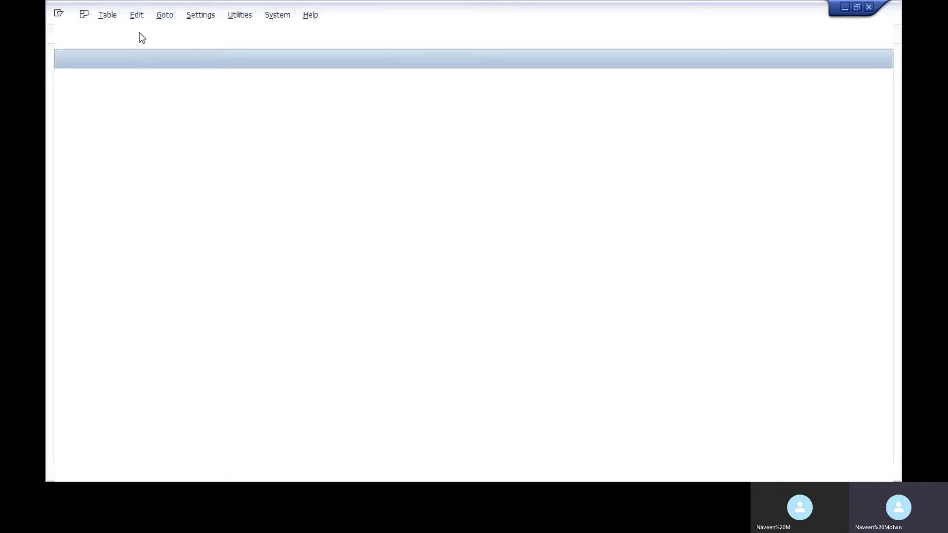
key(BackSpace)
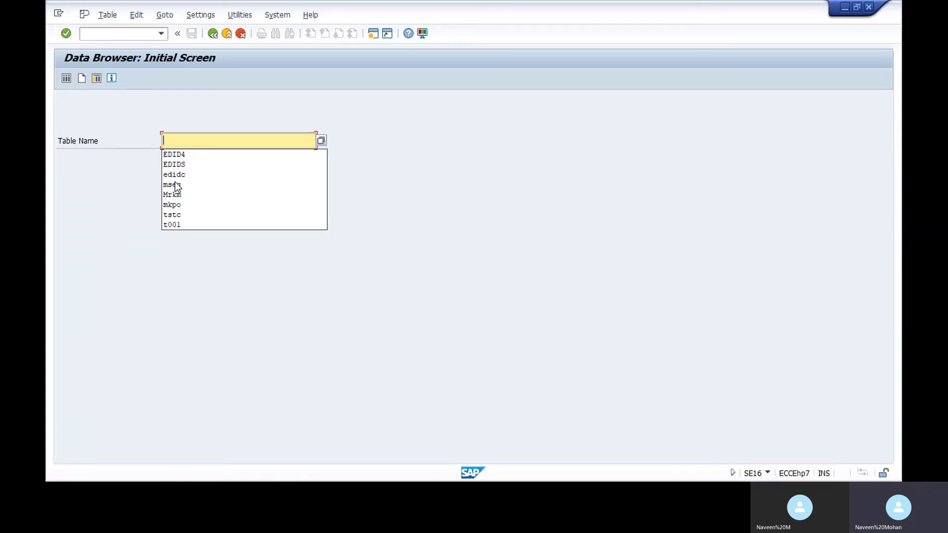
click(175, 174)
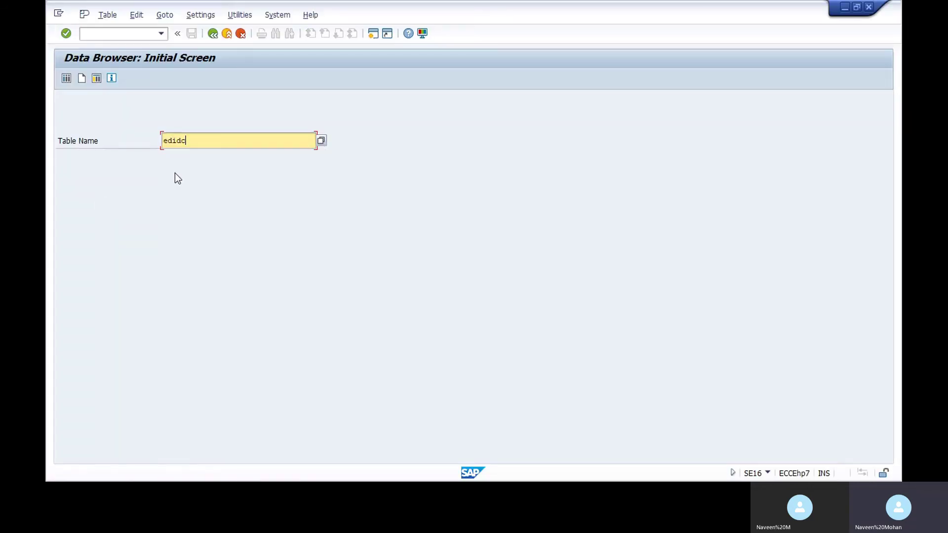
key(Return)
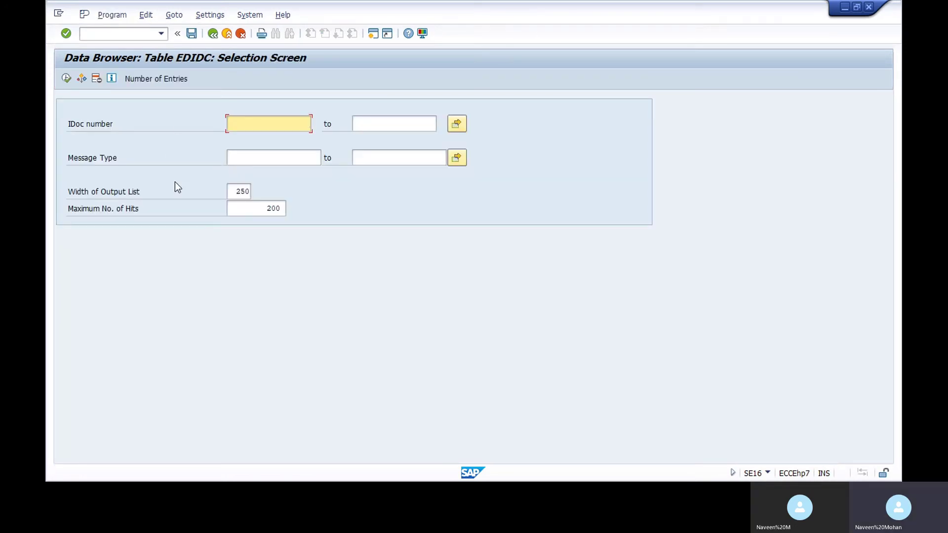
Examine the fields available for selection in table EDIDC and accept the existing field choice.
click(266, 165)
click(209, 15)
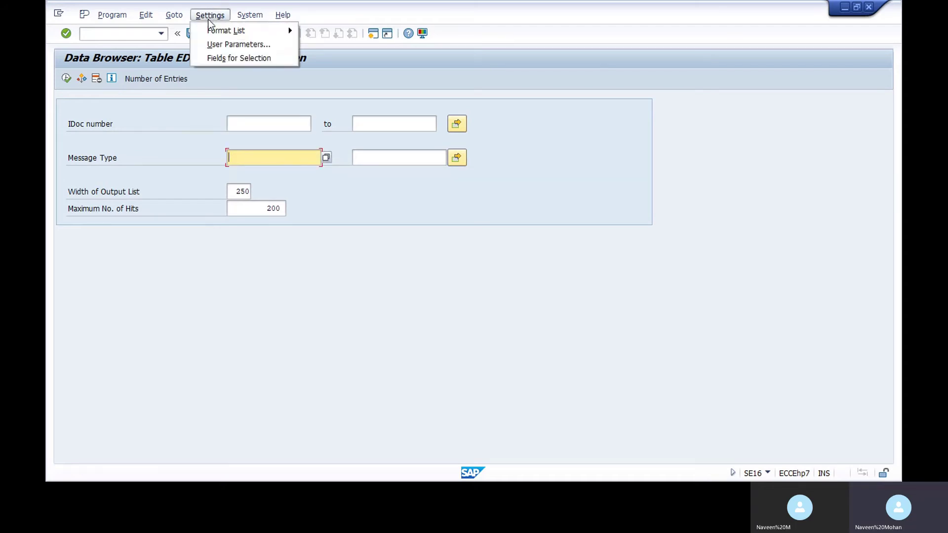
click(219, 58)
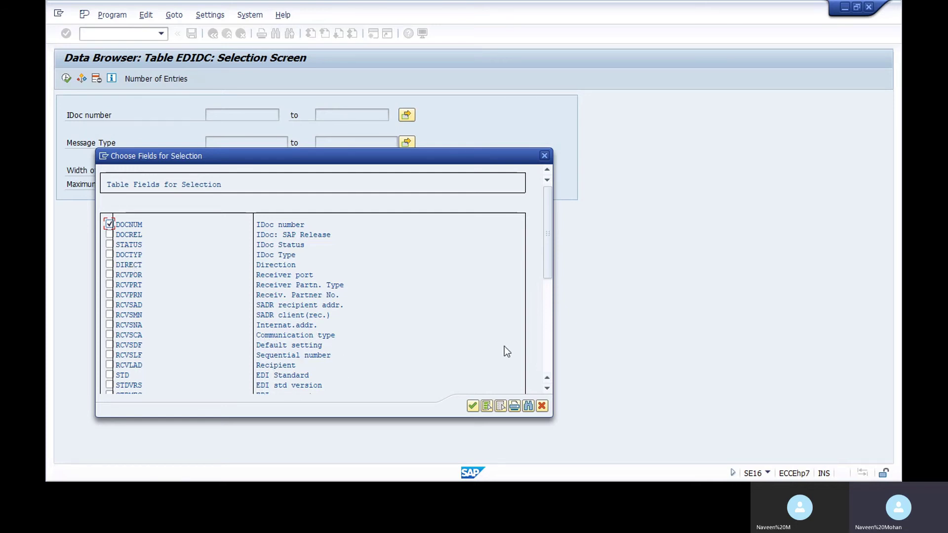
click(547, 388)
click(548, 389)
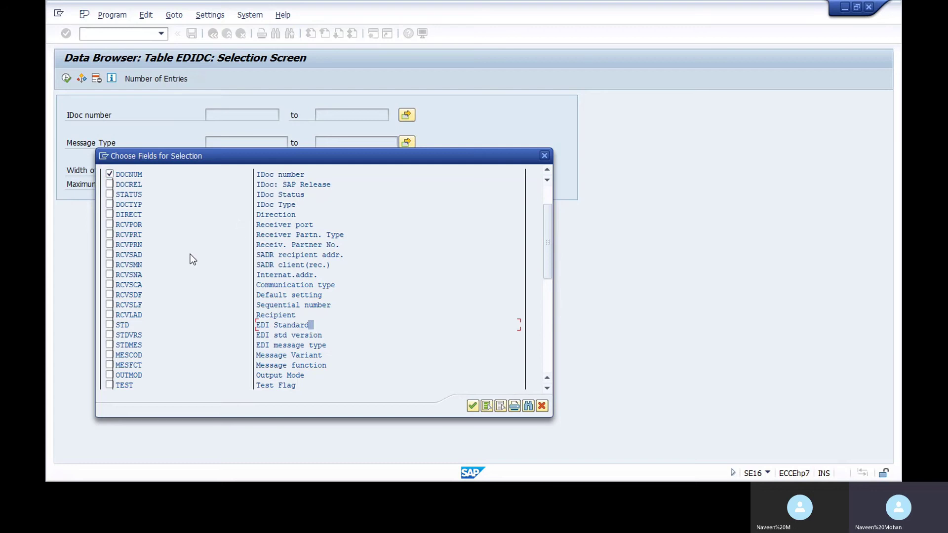
click(472, 406)
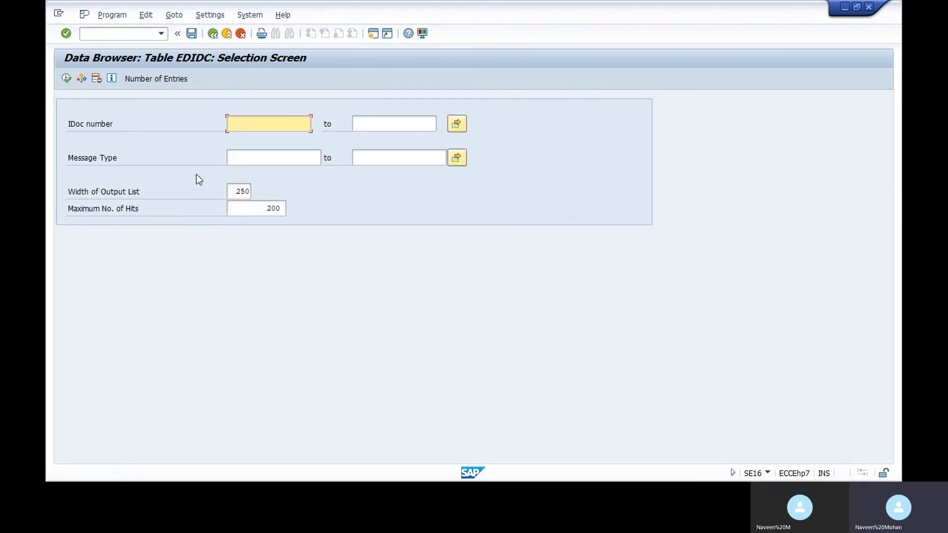
Execute the EDIDC table query without selection criteria and return to the Data Browser's initial screen.
click(65, 79)
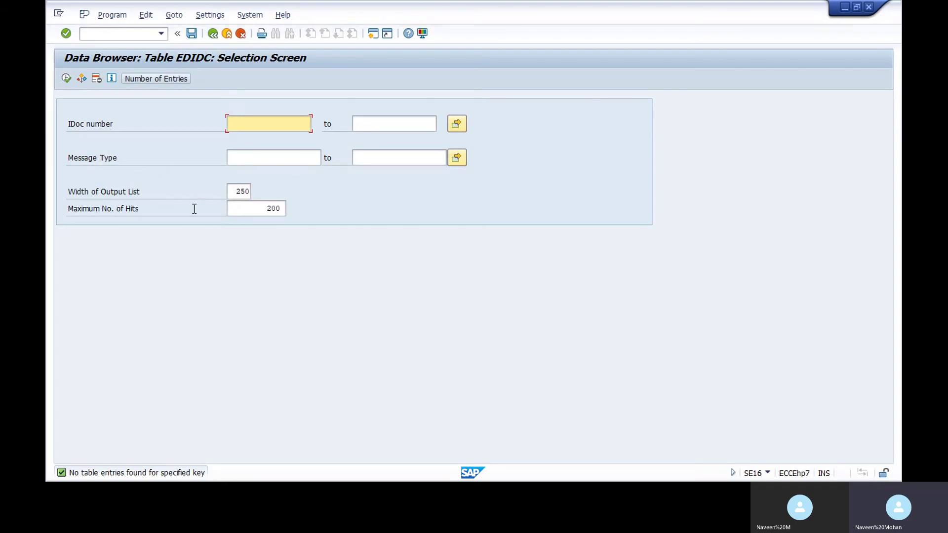
click(213, 33)
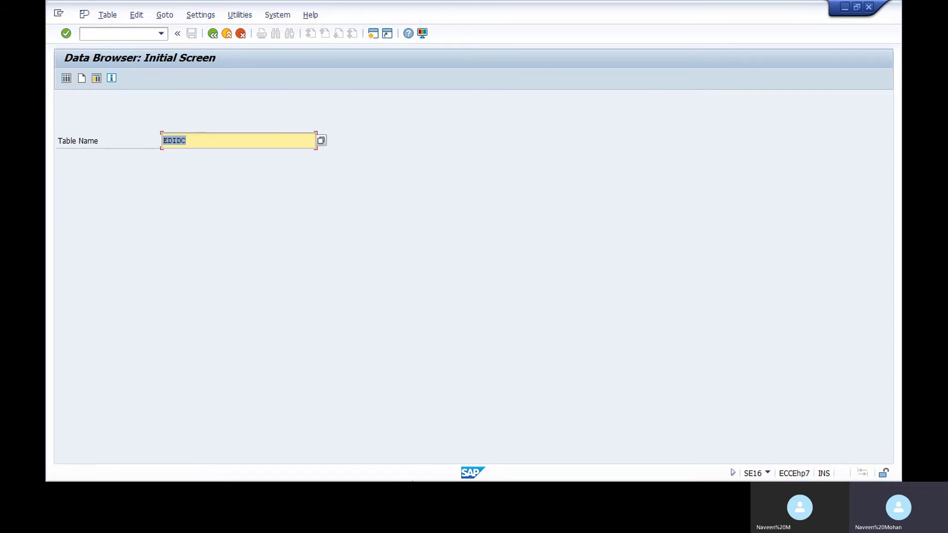
Return to SAP Easy Access and reopen the Data Browser with transaction SE16.
click(214, 35)
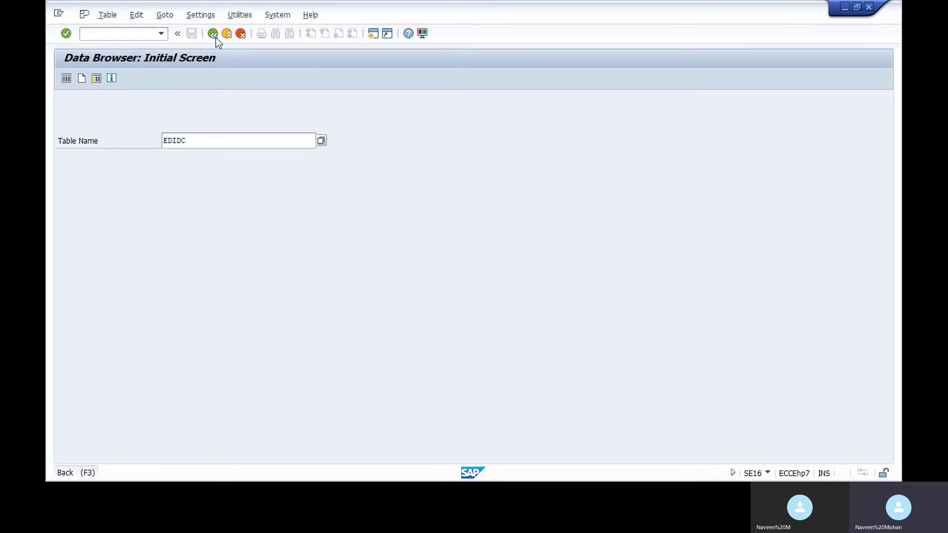
text(se16)
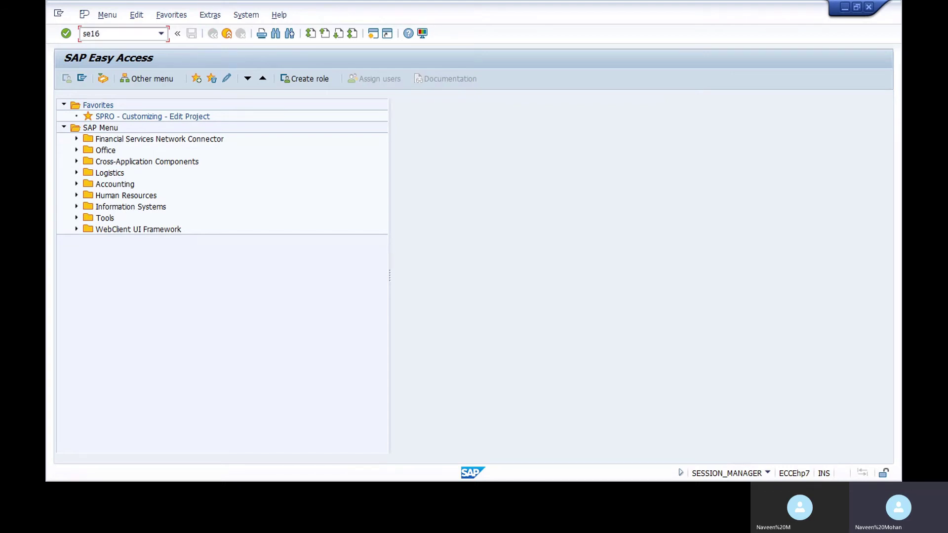
key(Return)
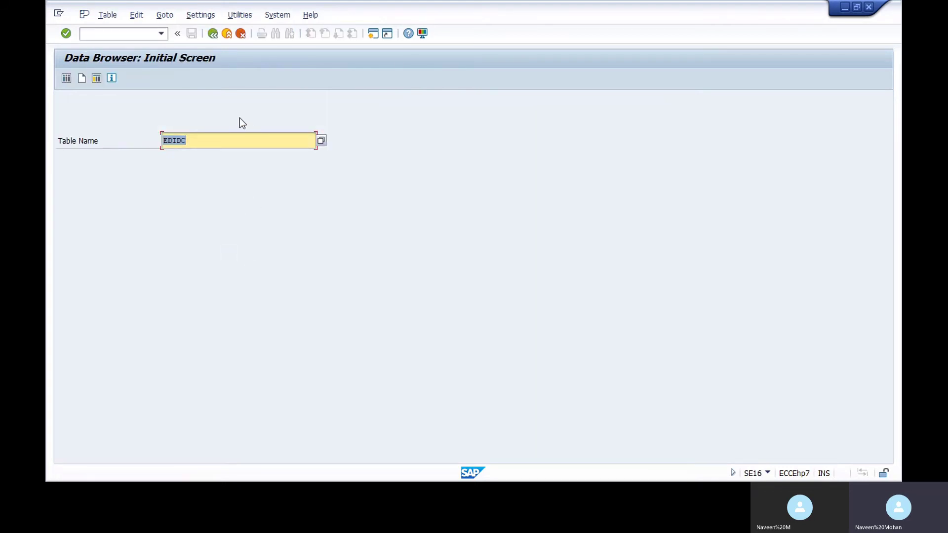
Switch back to the idoc document in Word and view the data record section with its segment screenshot.
key(alt+Tab)
key(alt+Tab)
click(261, 247)
key(alt+Tab)
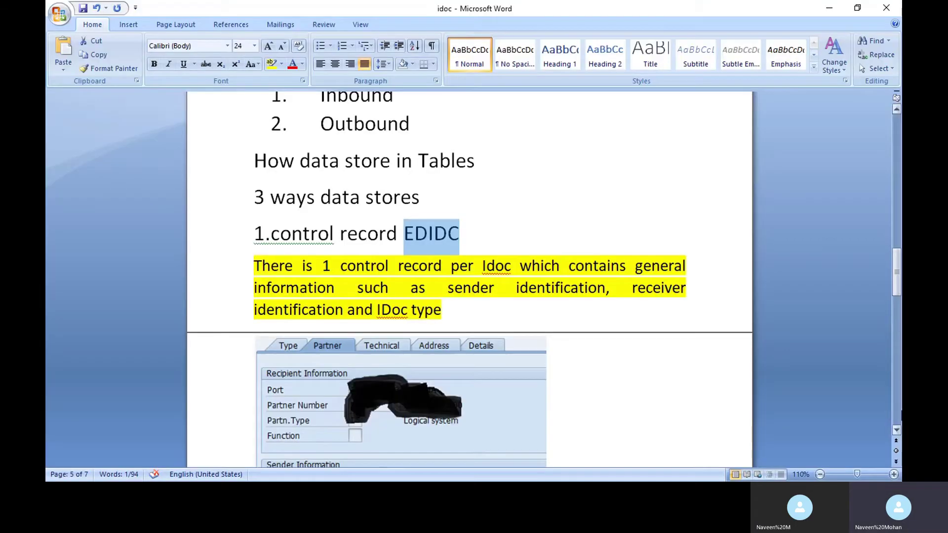
scroll(895, 428, down, 3)
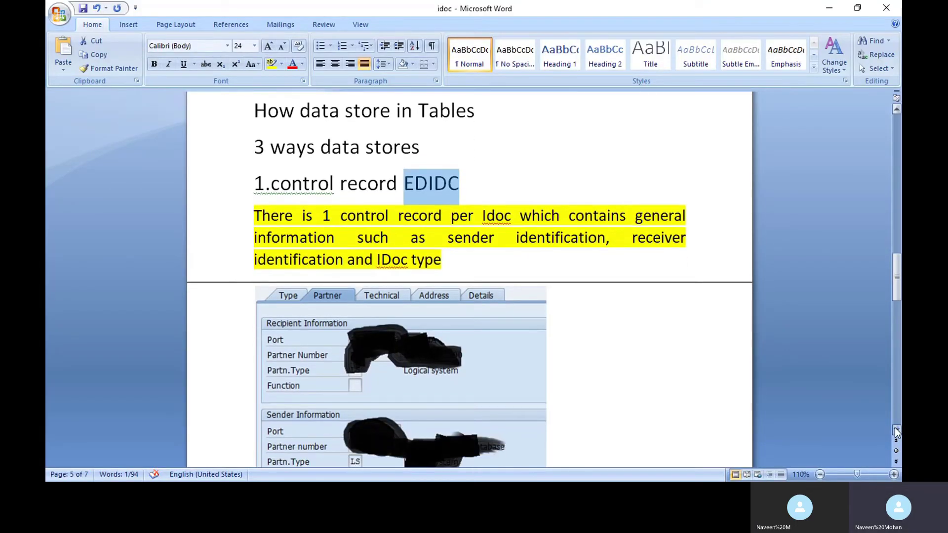
scroll(895, 428, down, 6)
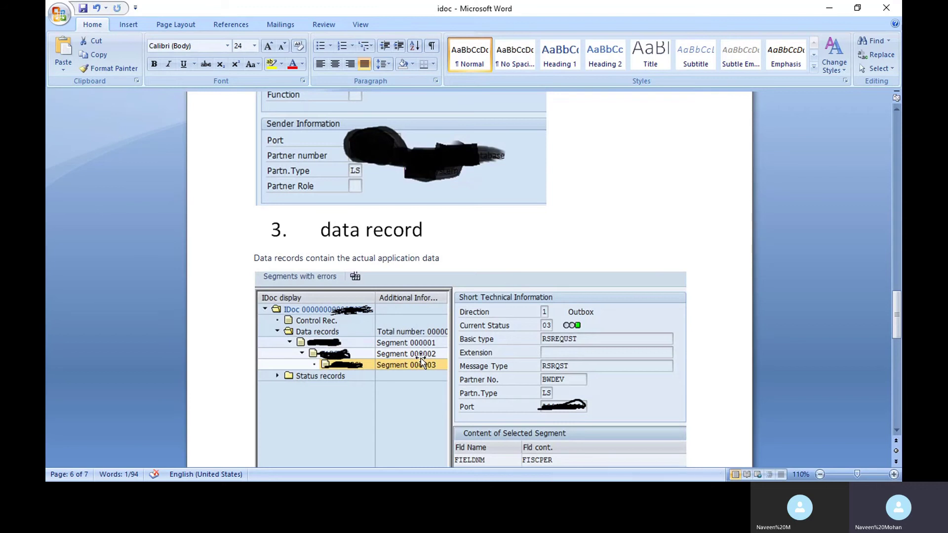
drag(899, 322, 899, 330)
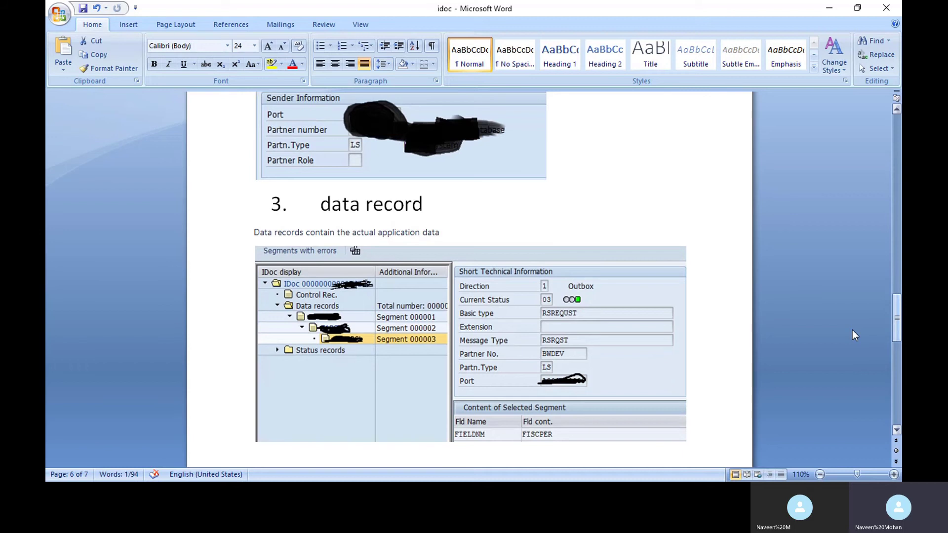
Switch to the IDoc List selection screen in SAP and clear both dates of the Created On range.
key(alt+Tab)
key(alt+Tab)
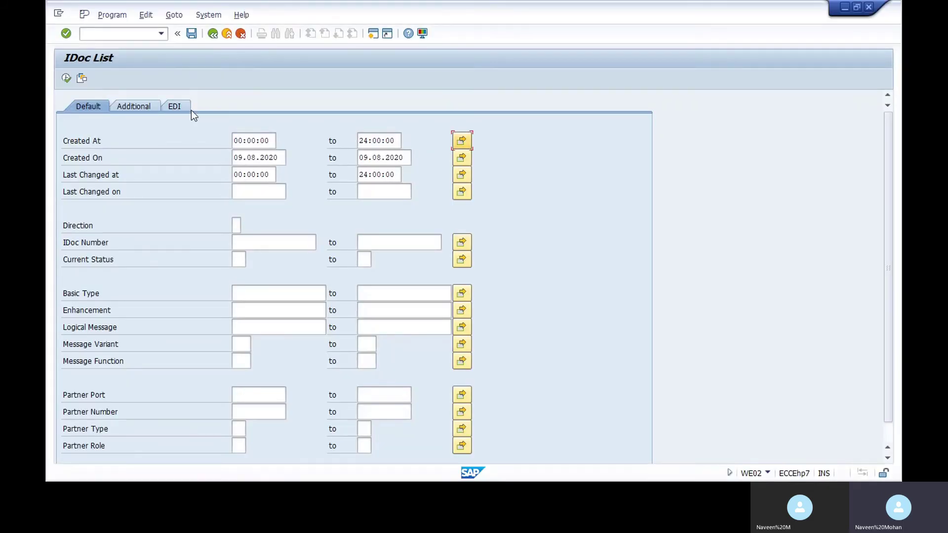
drag(280, 157, 223, 156)
key(Delete)
key(Tab)
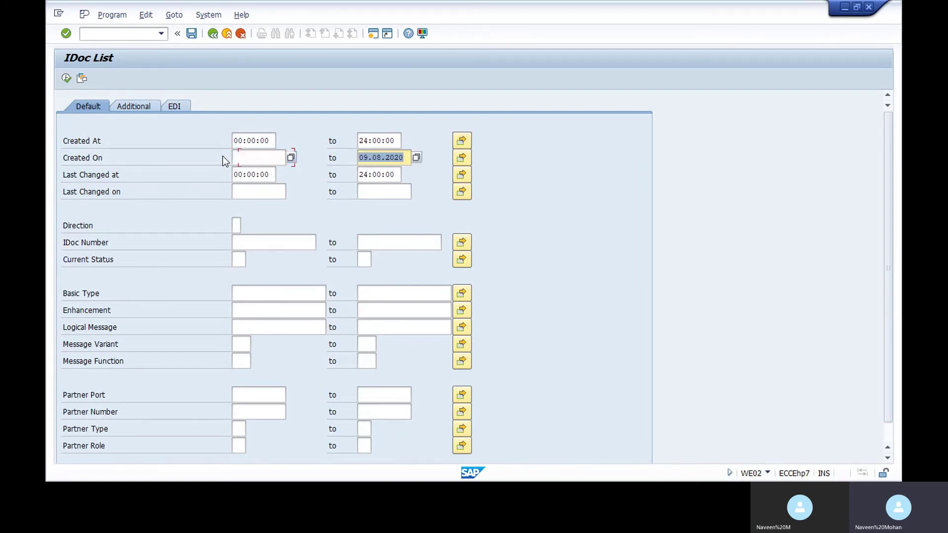
key(Delete)
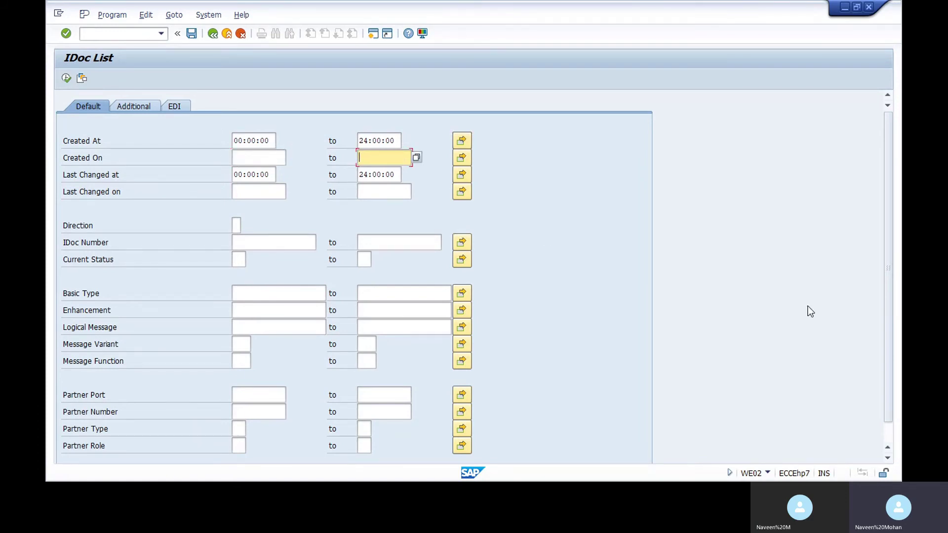
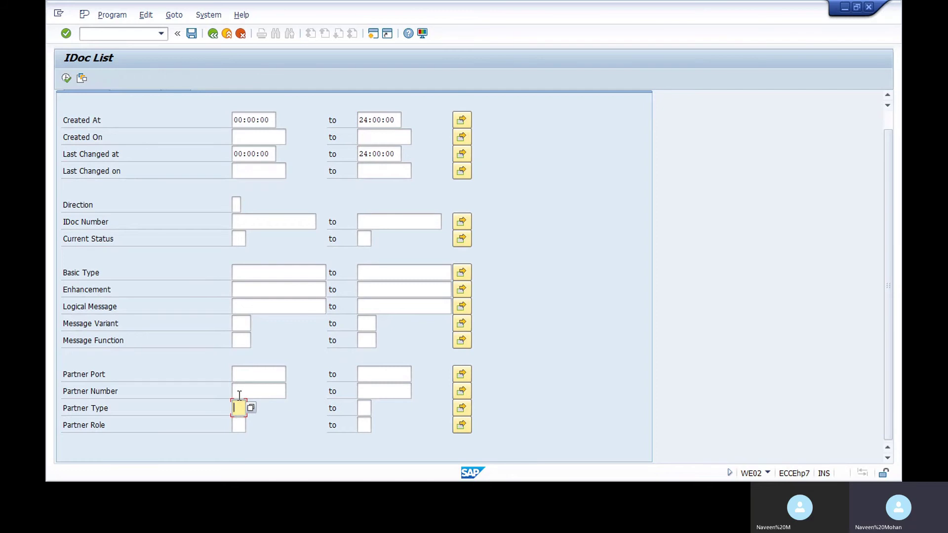
Examine the IDoc List selection criteria, including logical message, message variant, partner number and partner type.
click(240, 392)
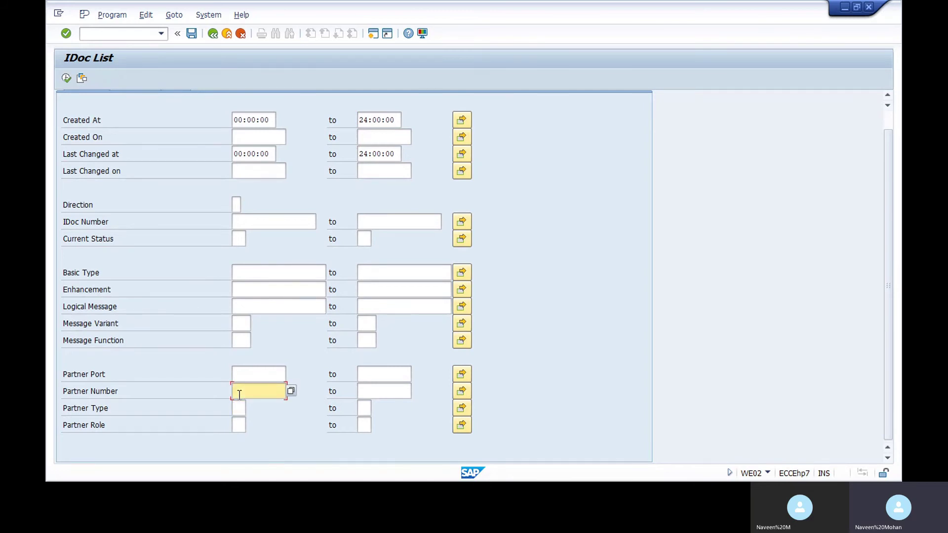
click(243, 324)
click(251, 305)
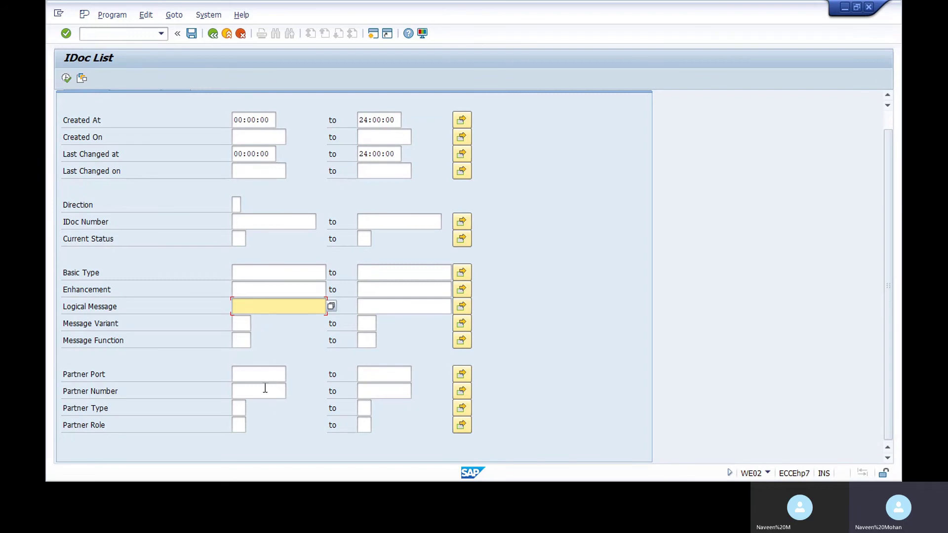
click(241, 325)
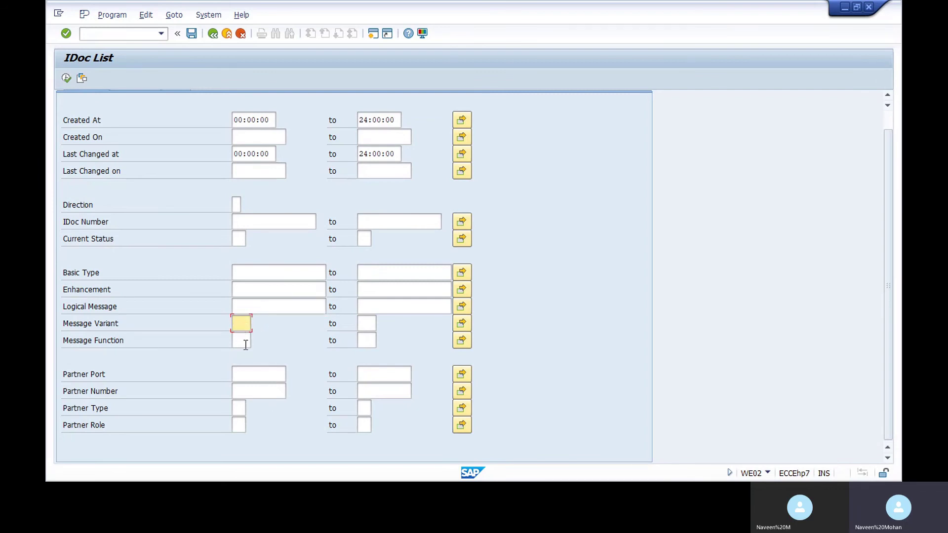
click(254, 307)
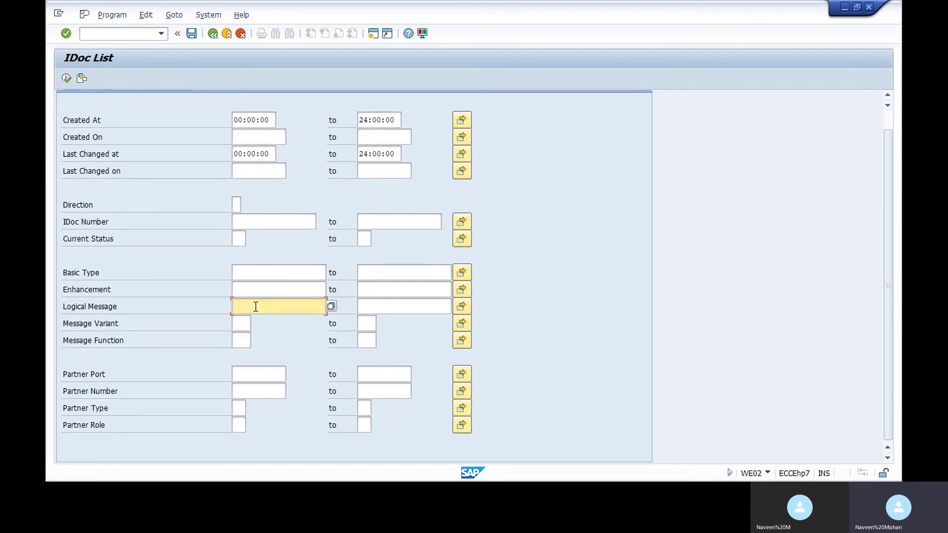
click(258, 391)
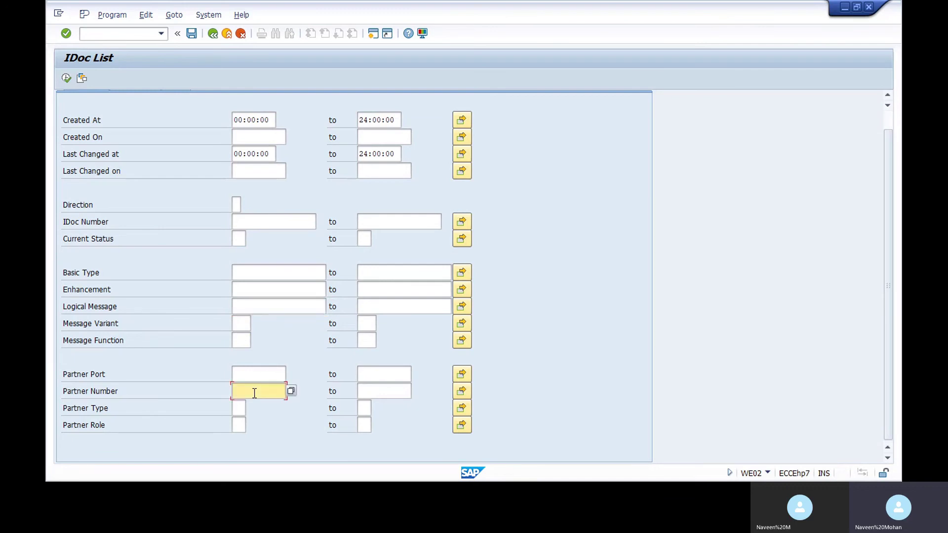
click(240, 409)
Execute the IDoc List search with the Created On range empty and return to the selection screen.
click(259, 138)
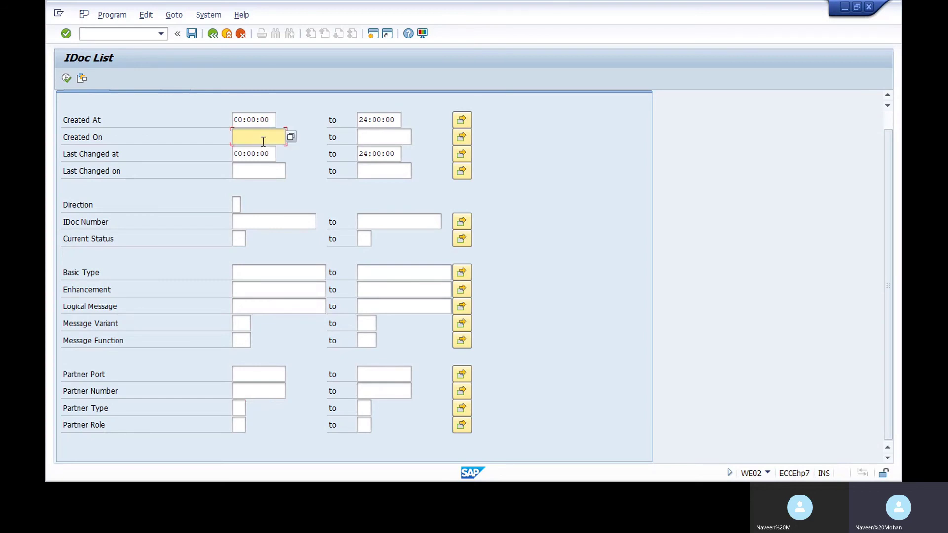
click(66, 79)
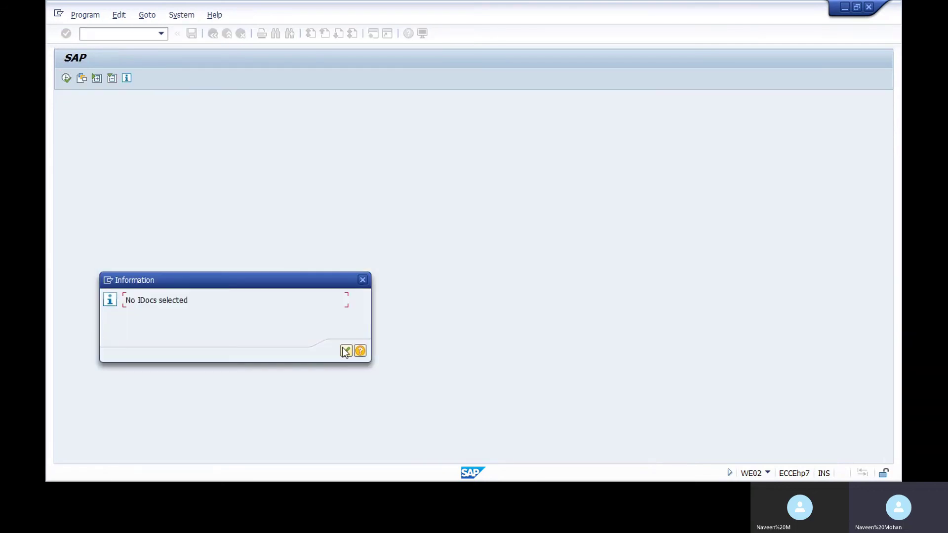
click(345, 351)
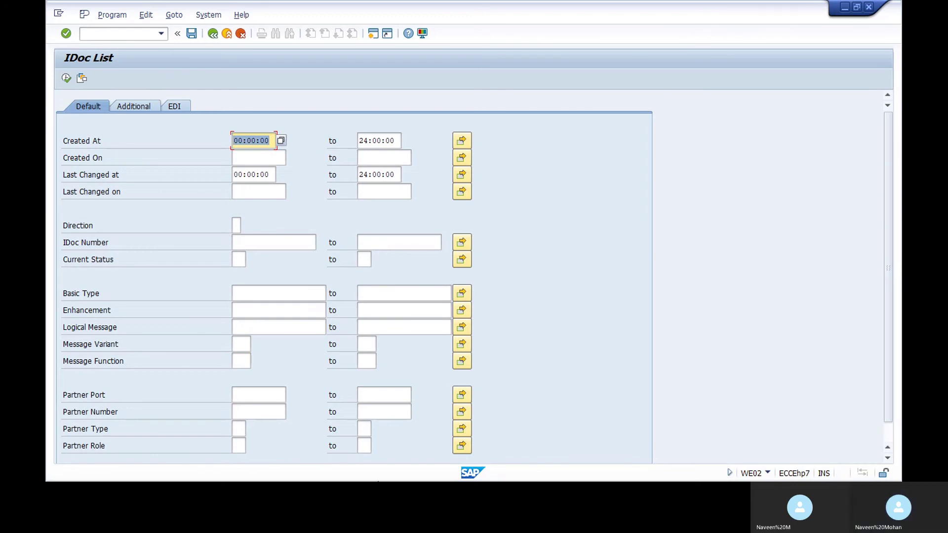
Switch back to the idoc document in Word and append "- EDIDS" to the status record heading.
key(alt+Tab)
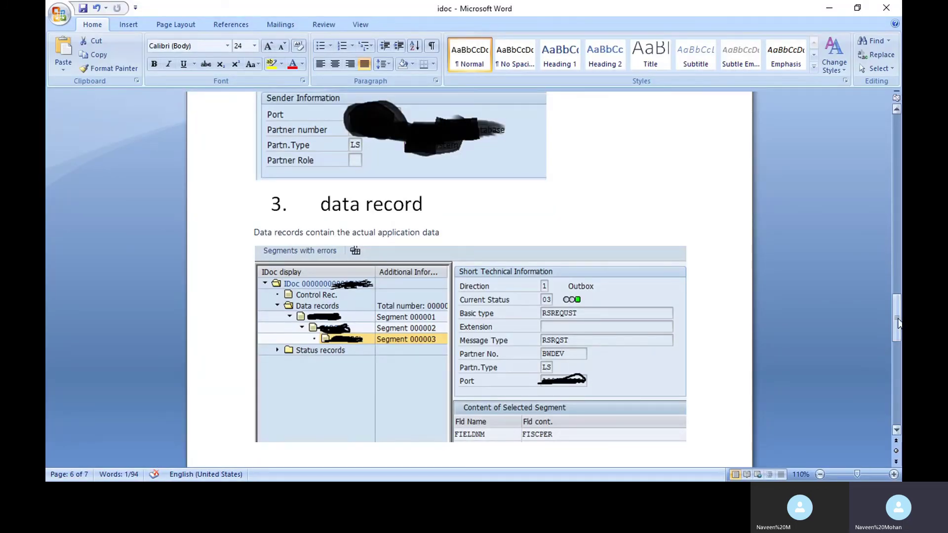
drag(898, 323, 900, 357)
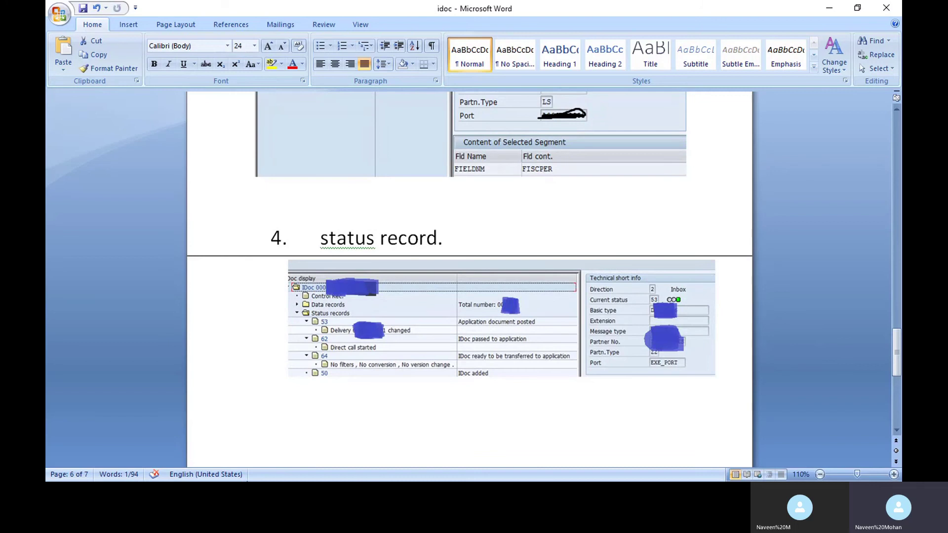
drag(899, 345, 900, 350)
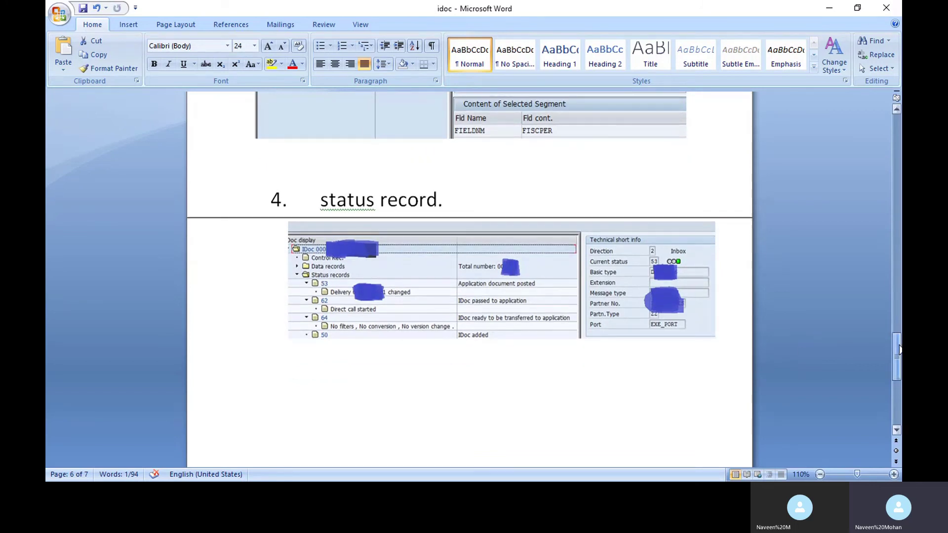
click(448, 197)
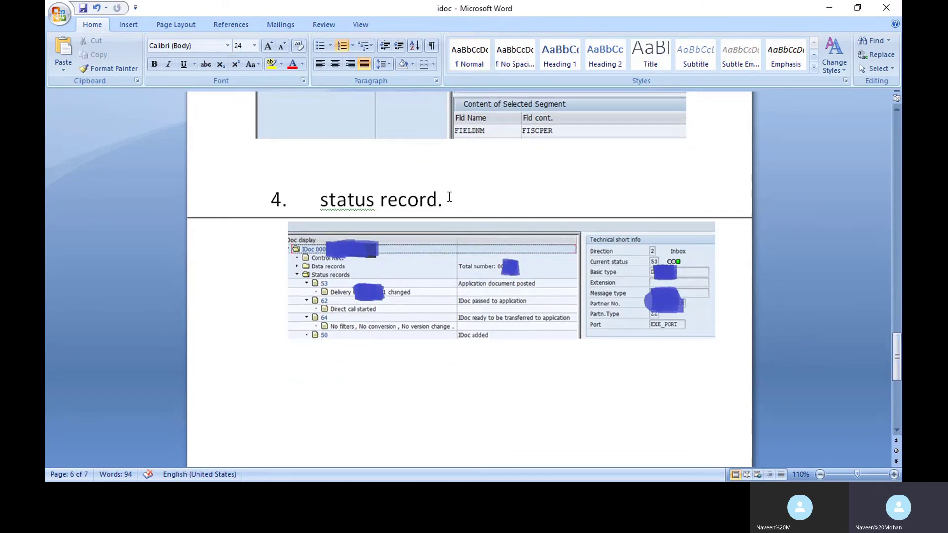
text(- EDIds)
key(BackSpace)
key(BackSpace)
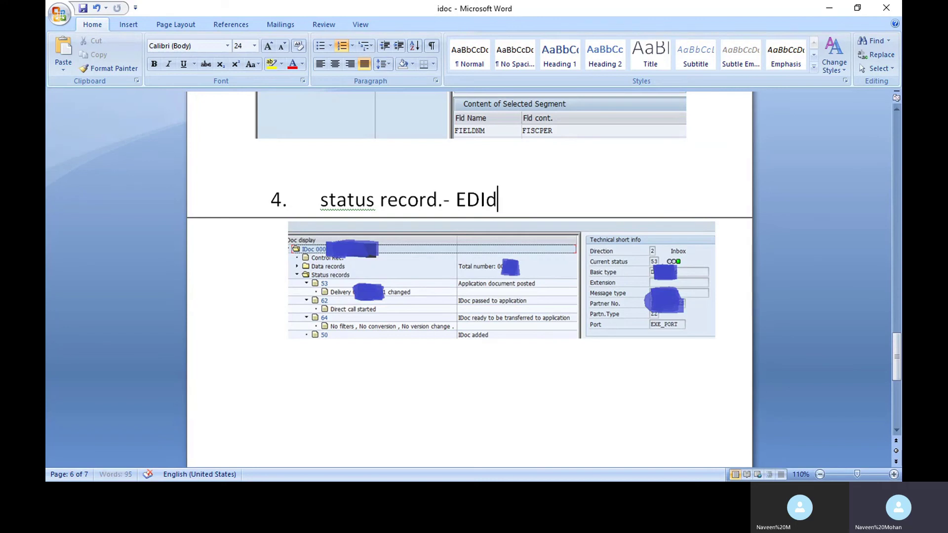
text(DS)
Append the table name "EDI D4" to the data record heading.
drag(899, 368, 893, 338)
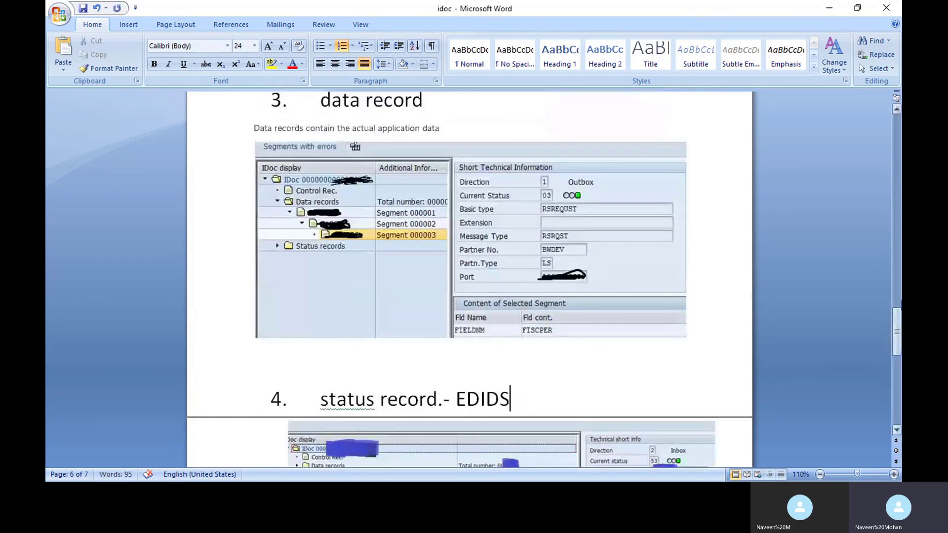
click(897, 111)
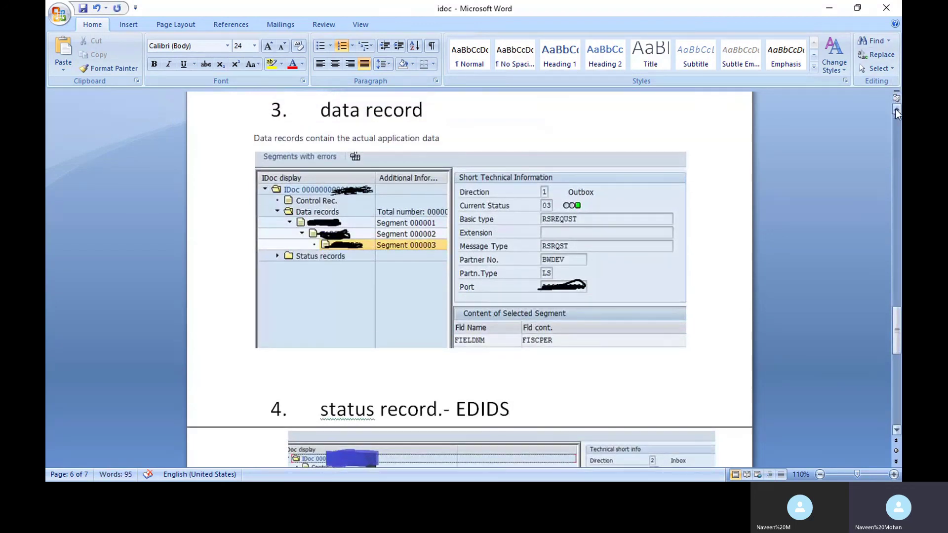
click(897, 110)
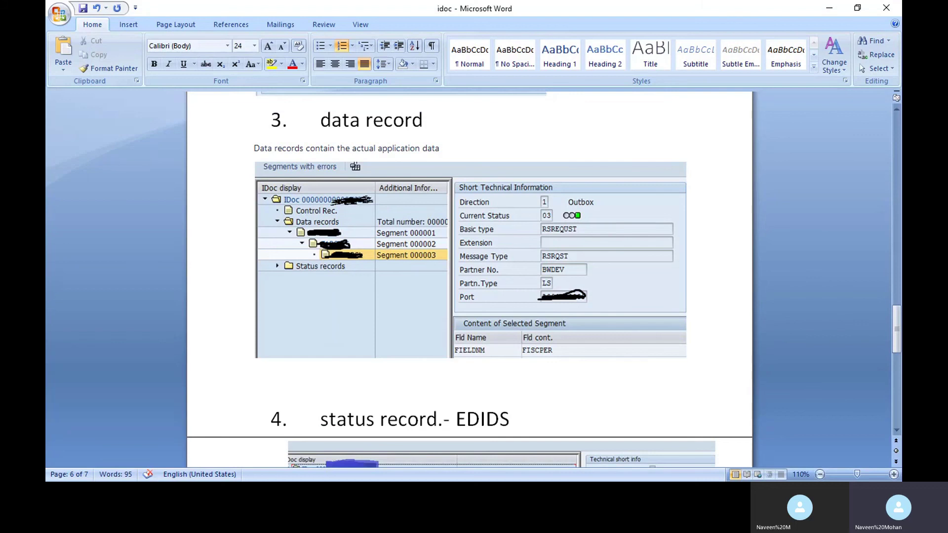
text(EDI D4)
Review the control record section and place the cursor at the end of its EDIDC heading.
scroll(469, 276, up, 1)
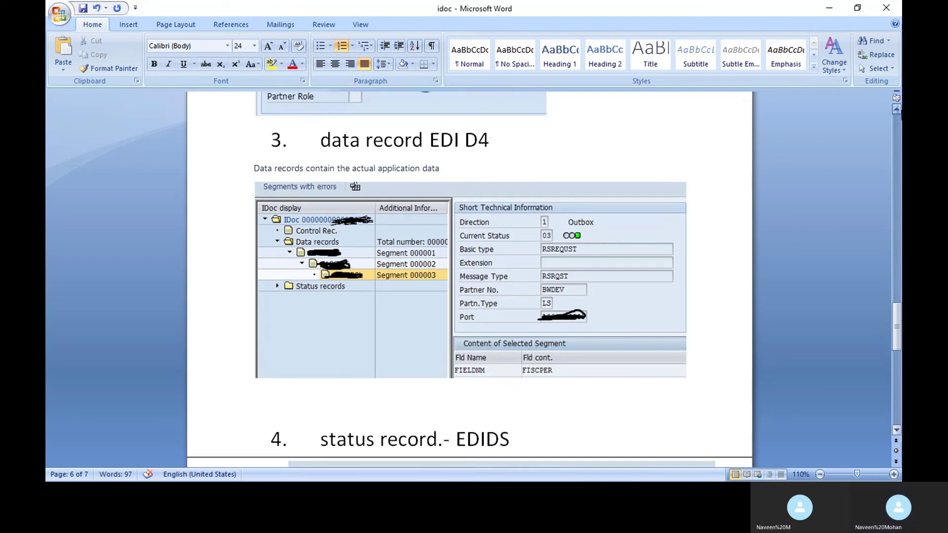
scroll(470, 276, up, 2)
scroll(897, 108, up, 5)
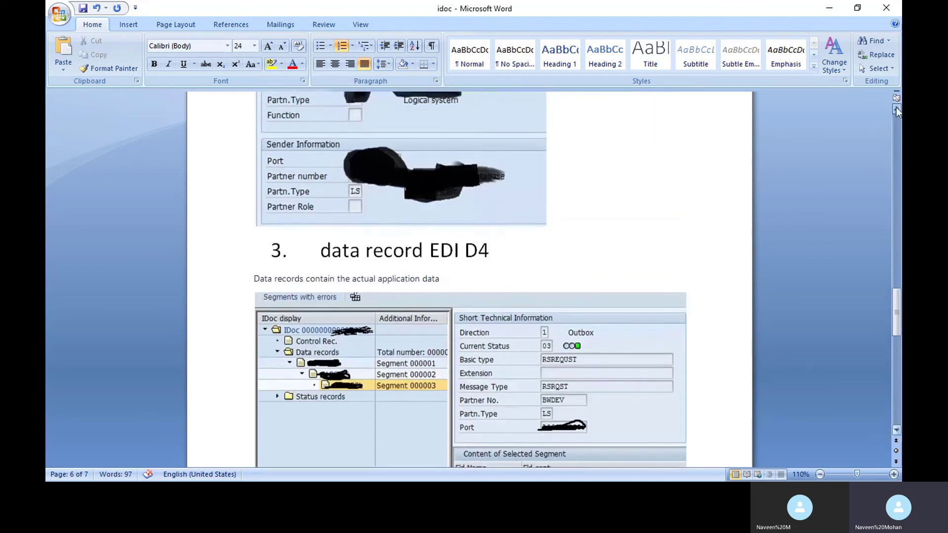
click(897, 110)
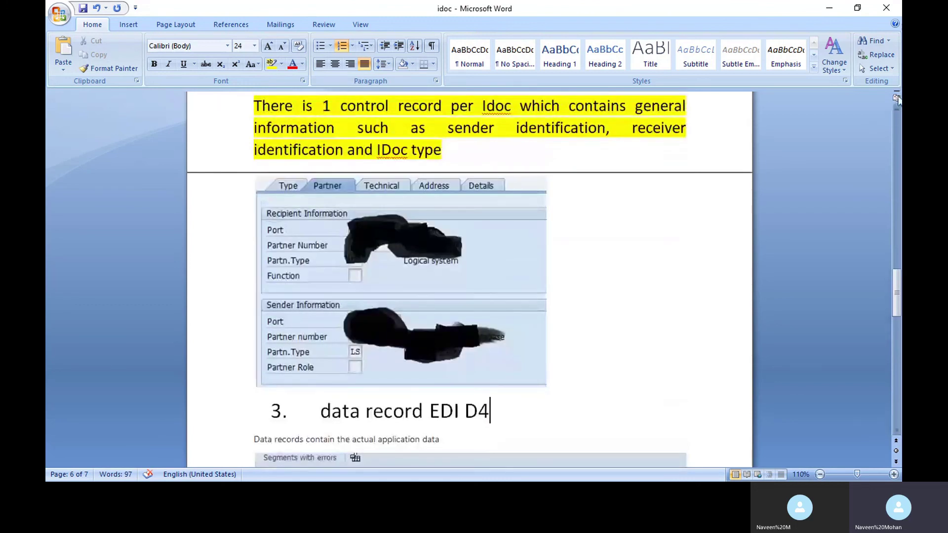
scroll(896, 110, up, 3)
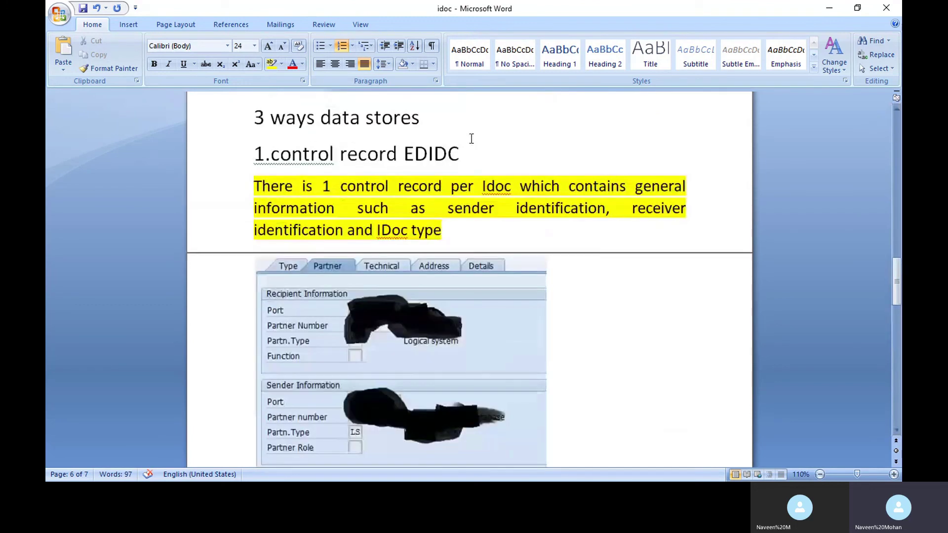
click(466, 148)
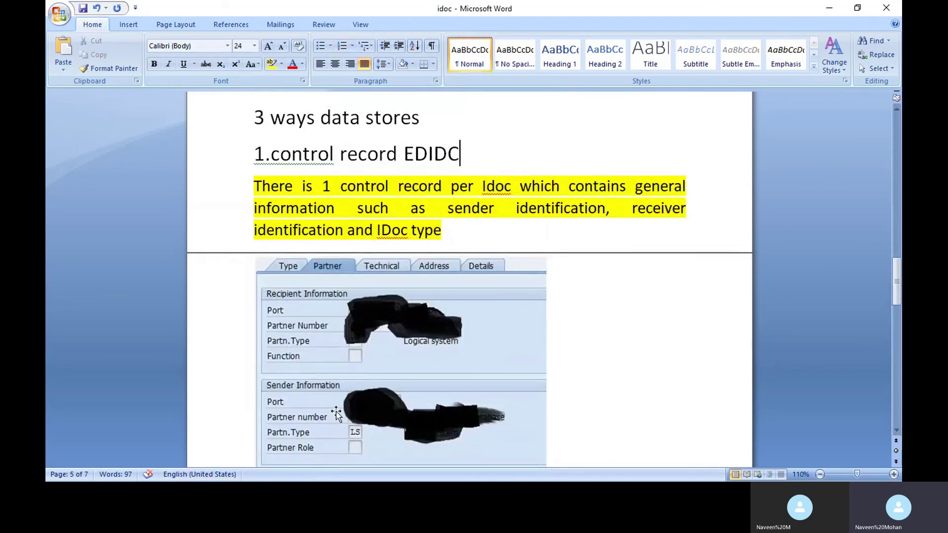
Add the line "Posting only possible 2018/10/2018/09" below the status record screenshot.
drag(898, 270, 898, 361)
click(742, 267)
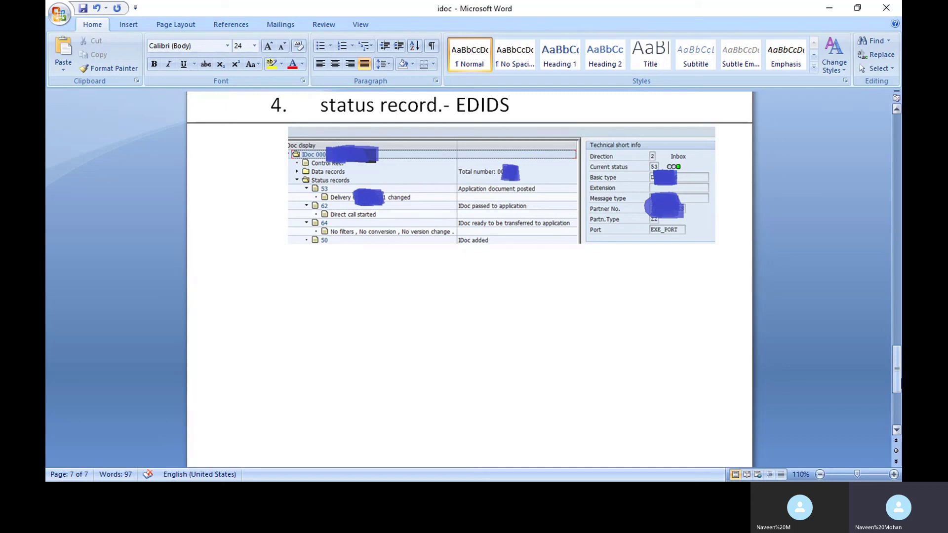
text(p)
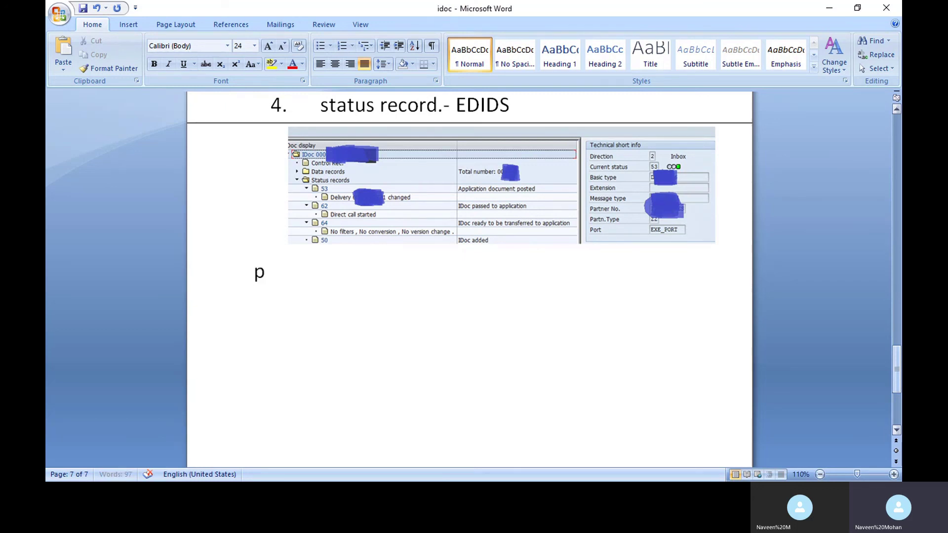
text(osting )
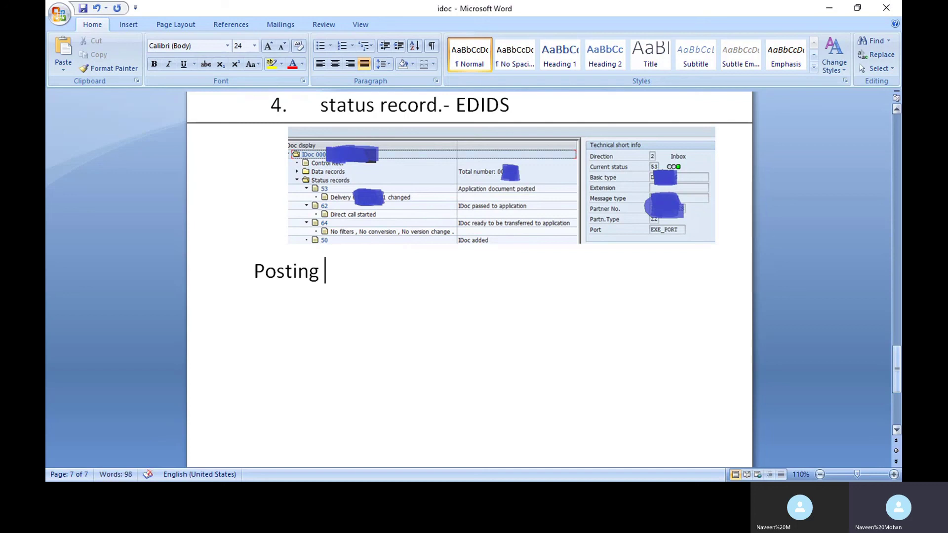
text(onlu)
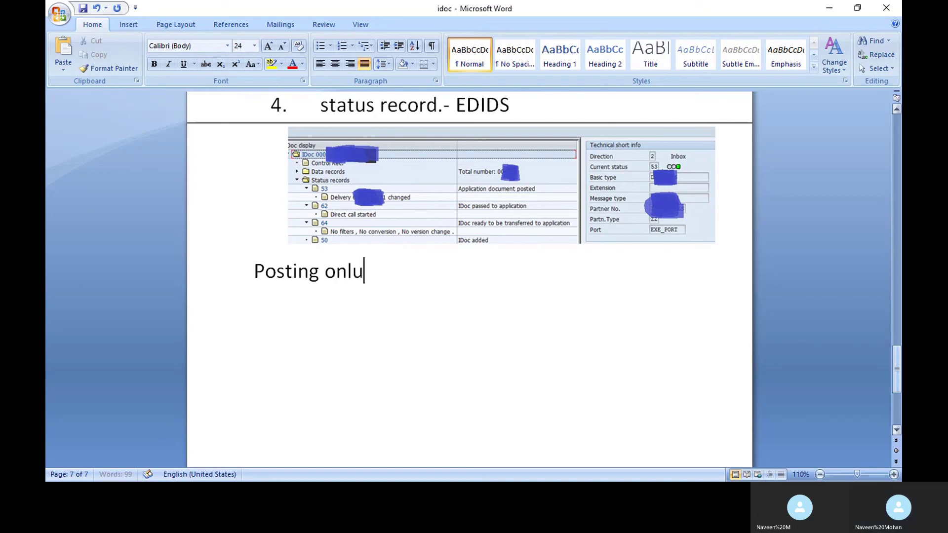
key(BackSpace)
text(y possible 201)
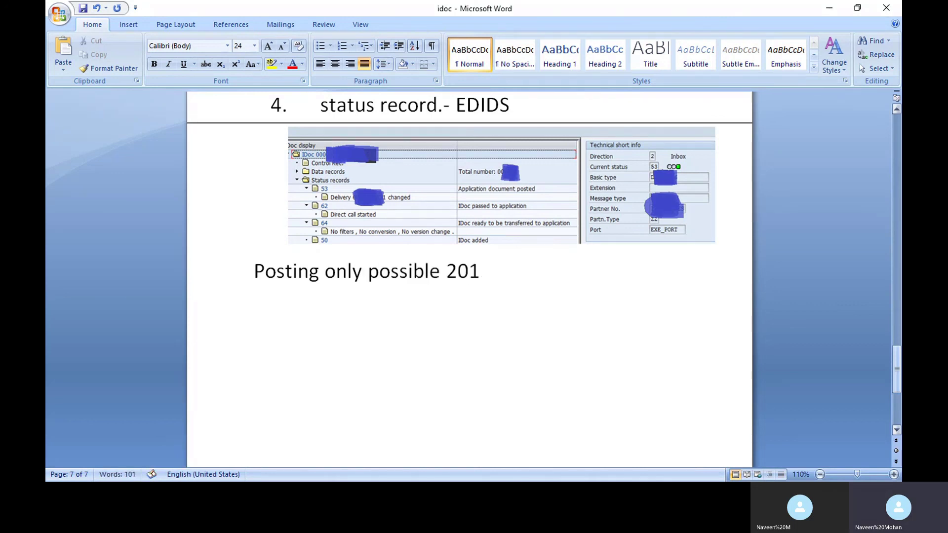
text(8/10/2)
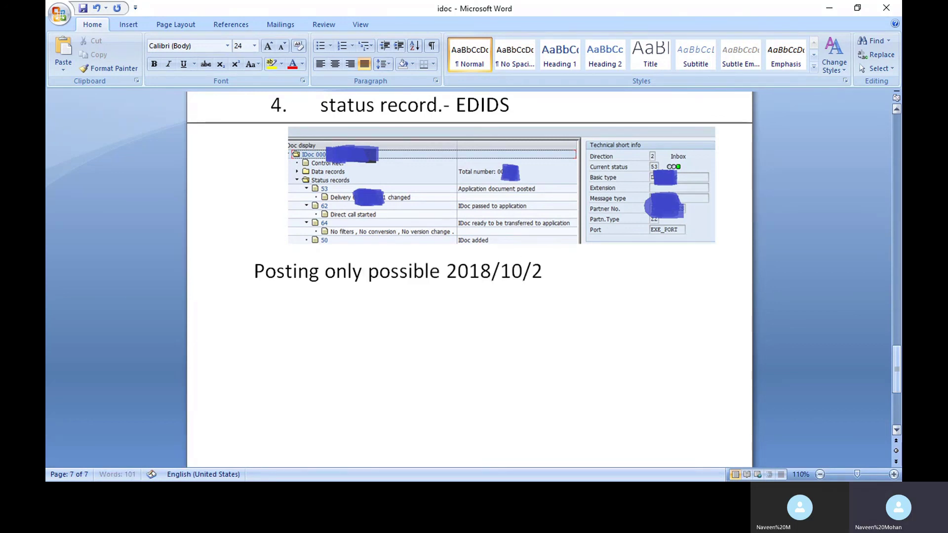
text(0180)
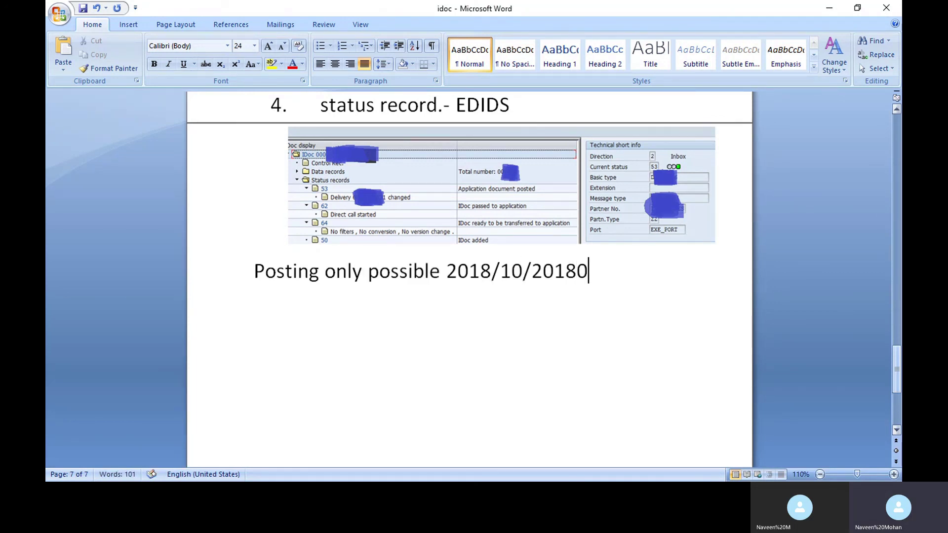
key(BackSpace)
text(/09)
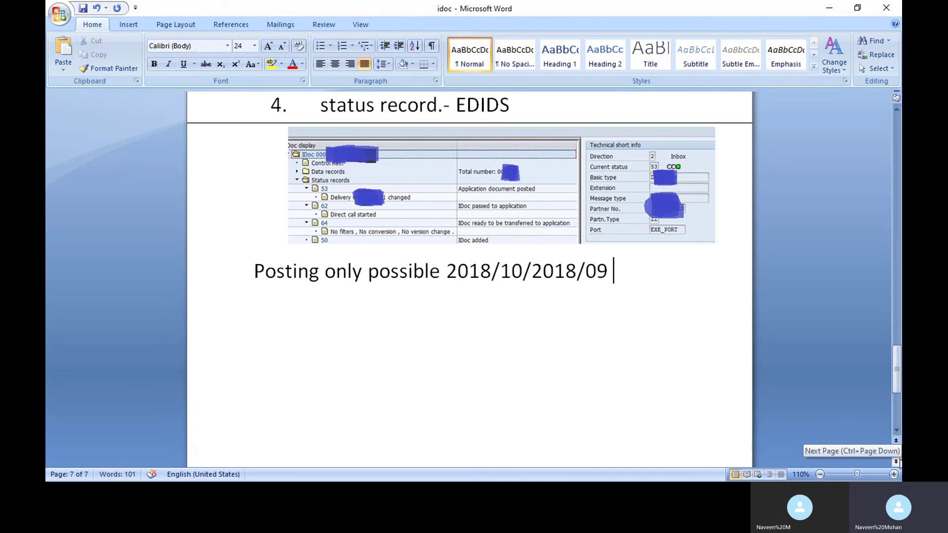
Add the line "Posting possible & period" below the "Posting only possible 2018/10/2018/09" line.
key(Return)
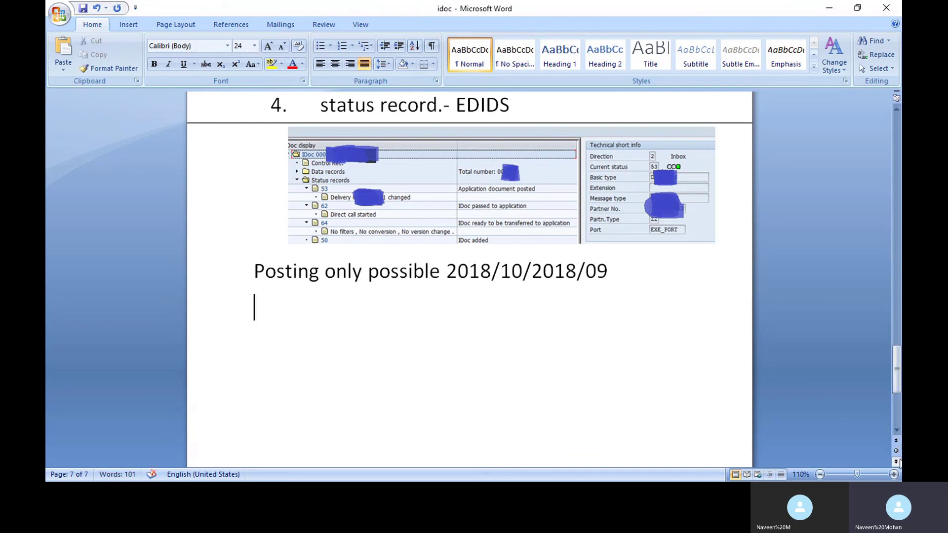
text(posting )
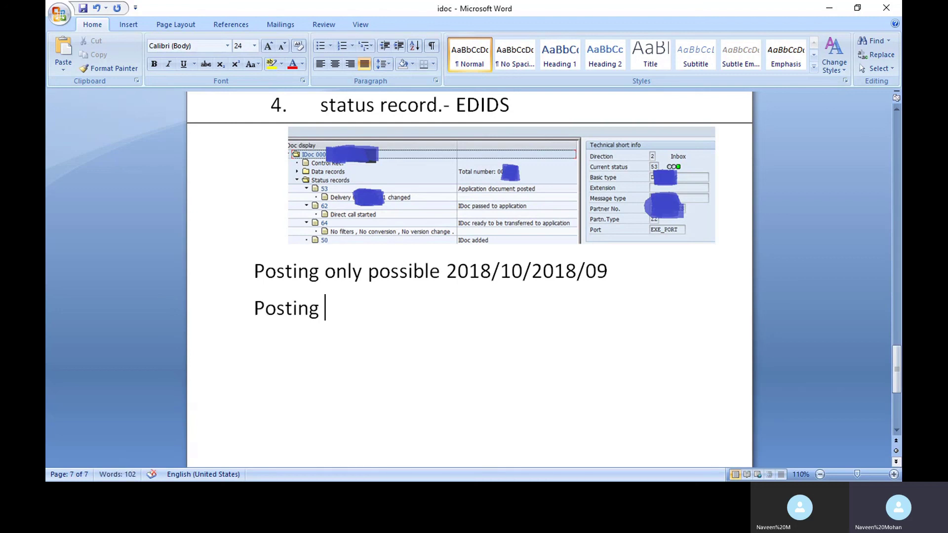
text(possibe)
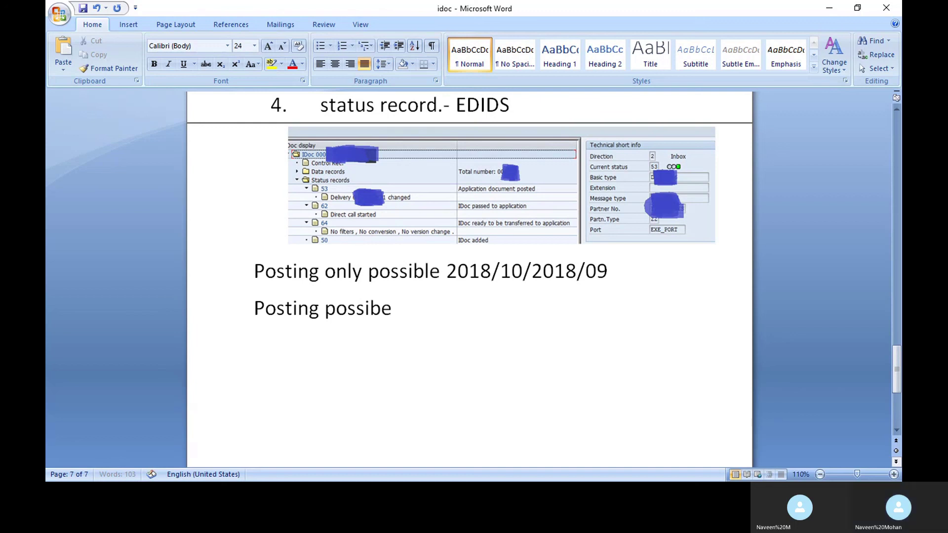
key(BackSpace)
text(;e)
key(BackSpace)
key(BackSpace)
text(l)
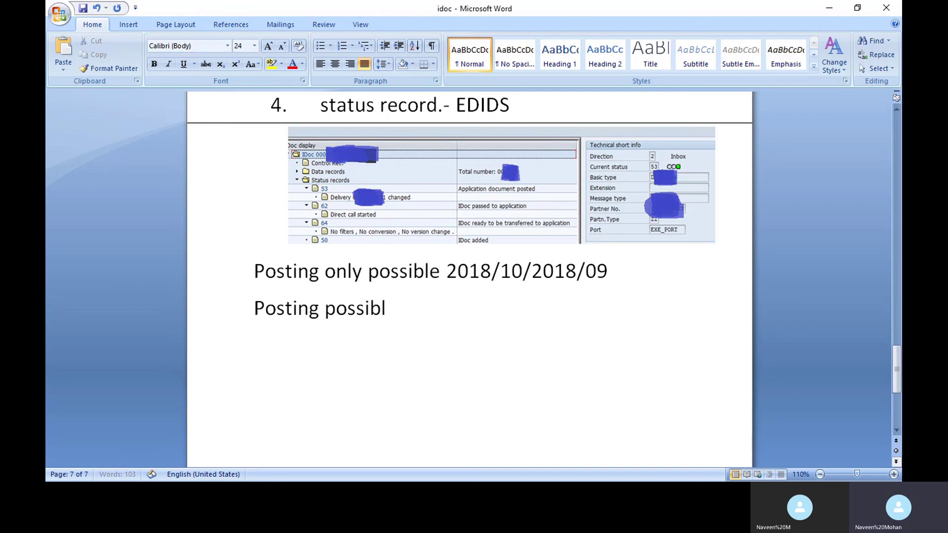
text(e & per)
text(iod)
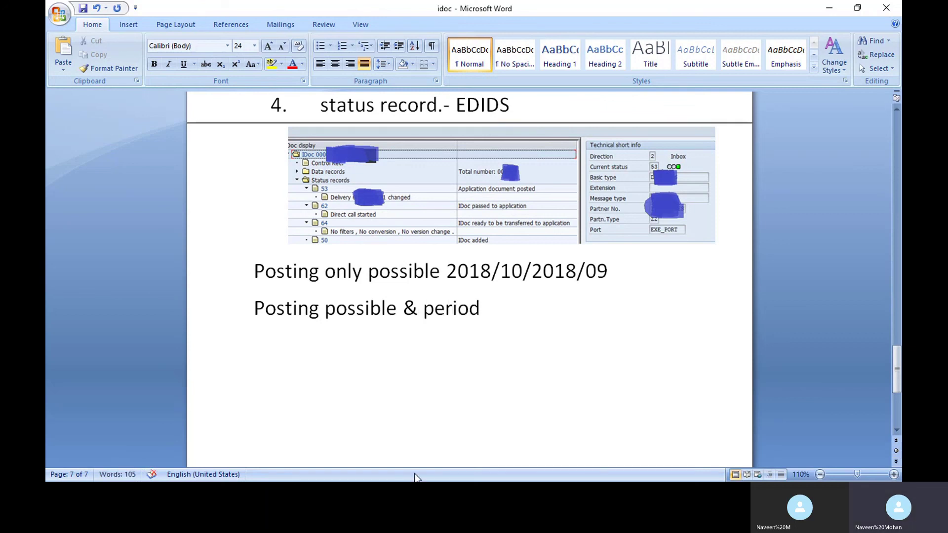
drag(495, 312, 231, 307)
key(BackSpace)
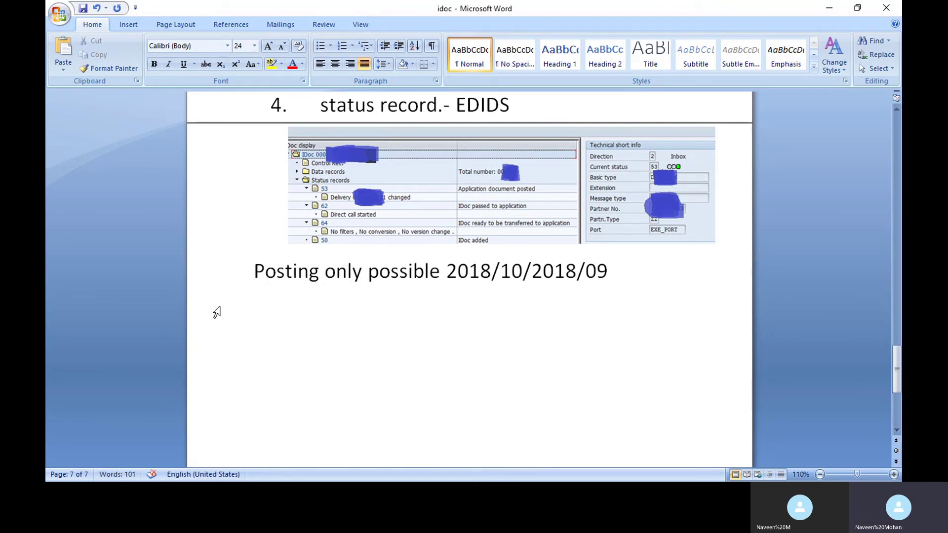
key(ctrl+z)
Add a new line containing "2" below the "Posting possible & period" line.
click(499, 328)
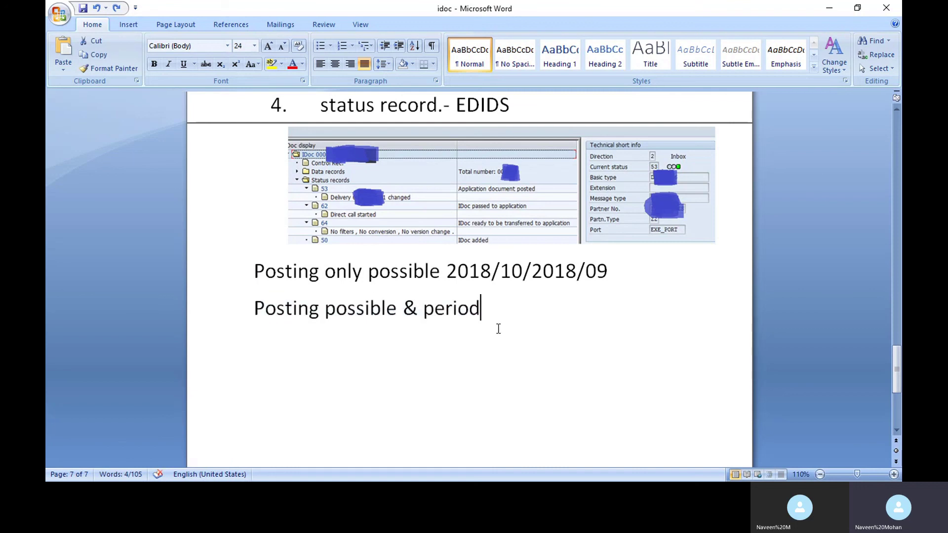
key(Return)
text(2)
Add the period example "2018/10& 09" on a new line under the "2".
key(Return)
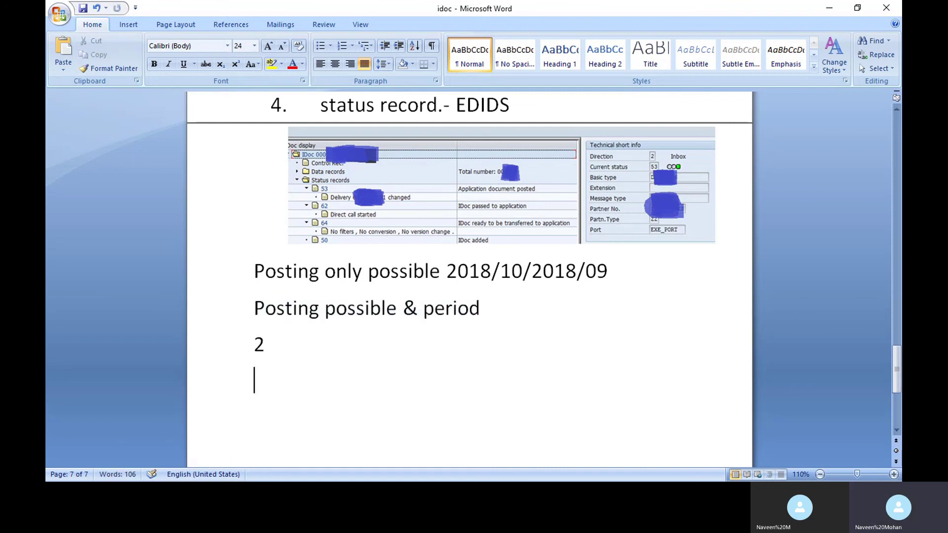
text(2018)
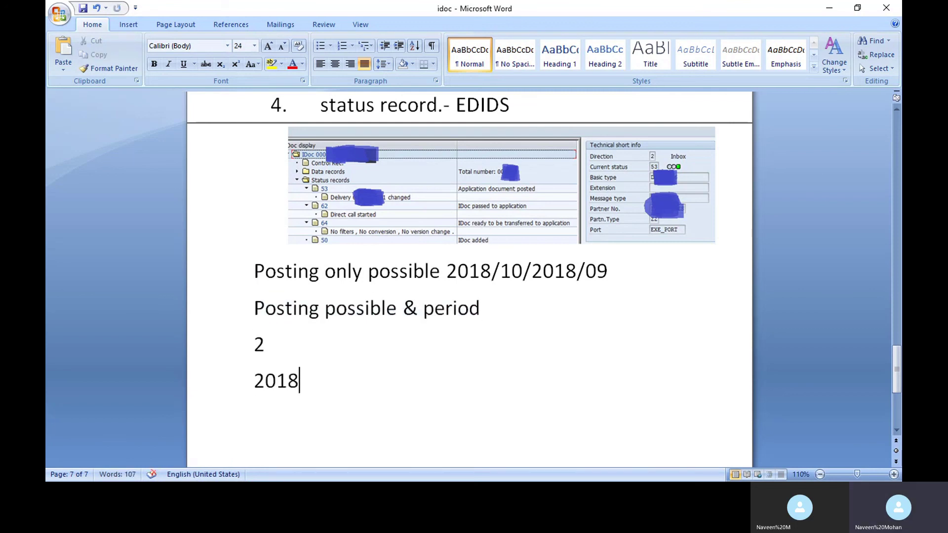
text(/10& )
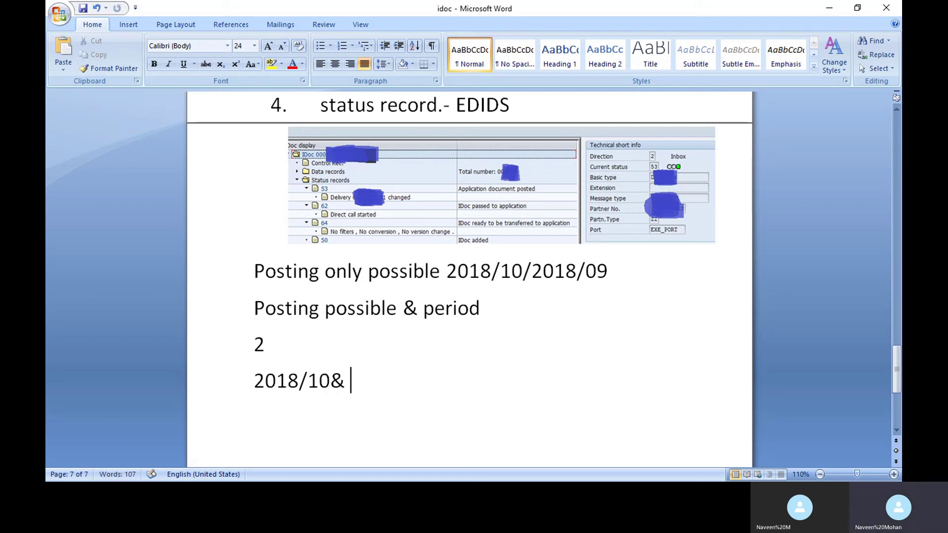
text(10/)
text(20)
key(BackSpace)
key(BackSpace)
key(BackSpace)
key(BackSpace)
key(BackSpace)
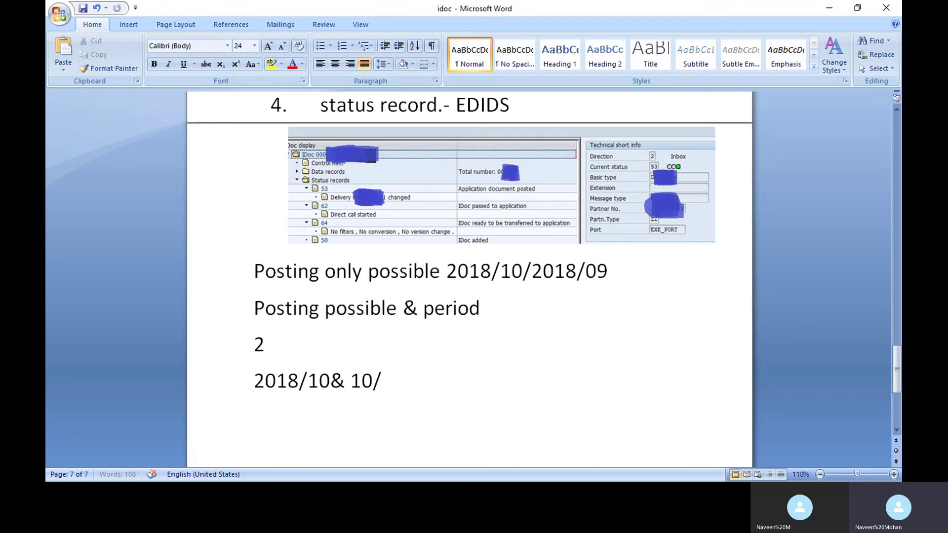
text(09)
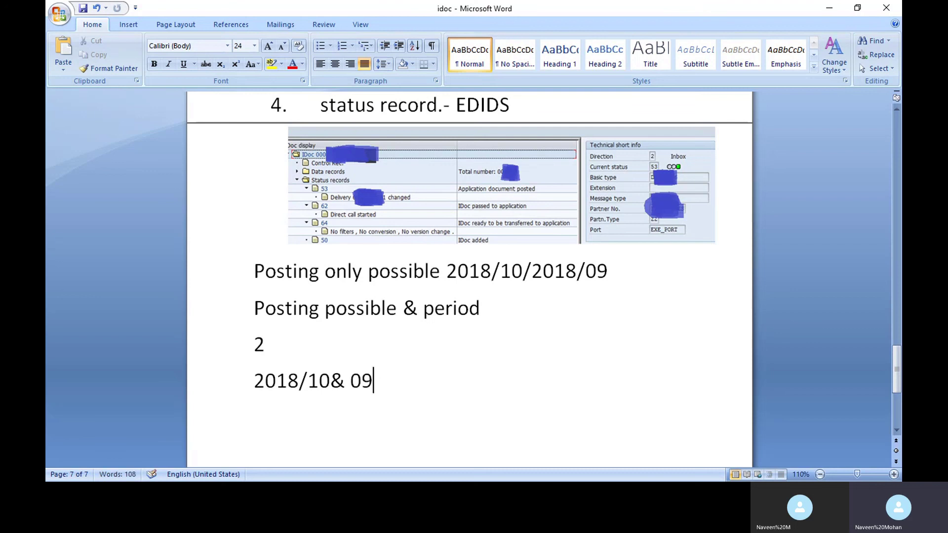